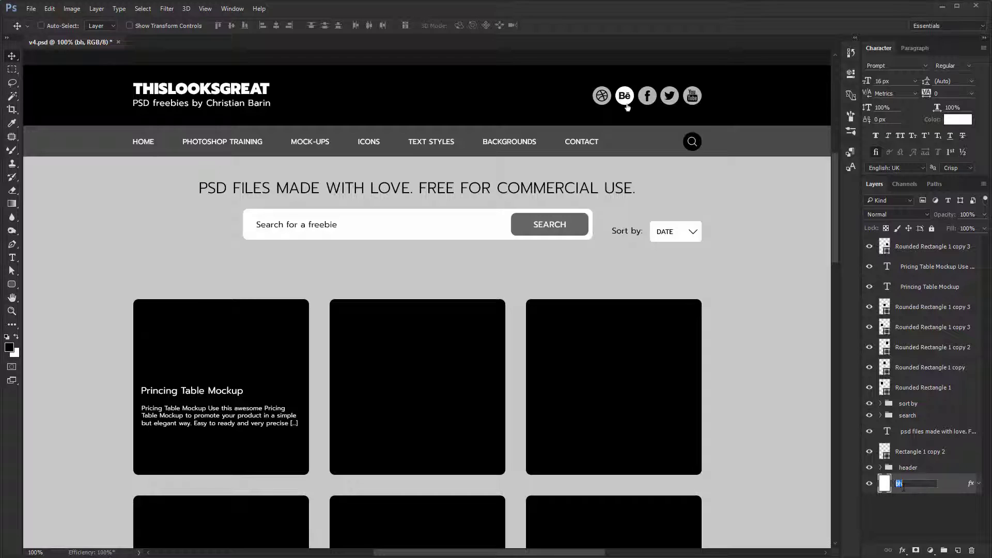
# Step: Finish renaming the background layer as bg and recolor the first card's title and description text black
pyautogui.press('Return')
pyautogui.keyDown('ctrl'); pyautogui.click(212, 395); pyautogui.keyUp('ctrl')
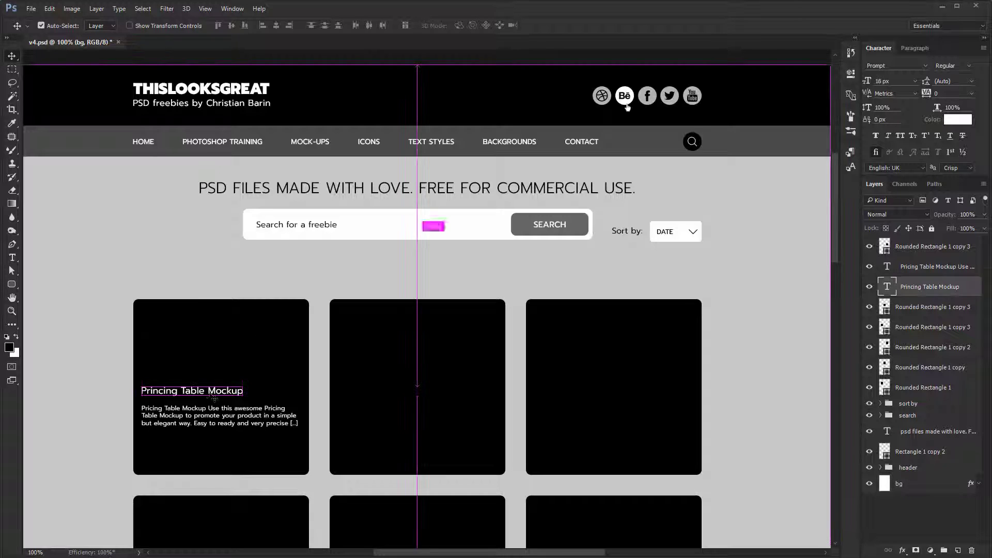
pyautogui.keyDown('ctrl'); pyautogui.keyDown('shift'); pyautogui.click(217, 413); pyautogui.keyUp('shift'); pyautogui.keyUp('ctrl')
pyautogui.click(958, 119)
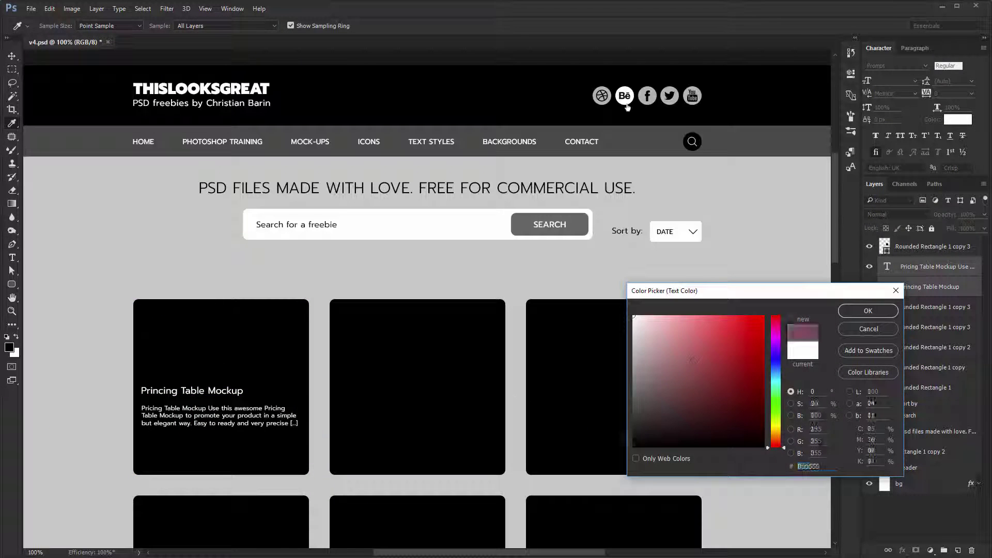
pyautogui.click(323, 339)
pyautogui.press('Return')
# Step: Change the fill of the first card's rounded rectangle to white, sampled from the search field
pyautogui.click(884, 391)
pyautogui.doubleClick(887, 393)
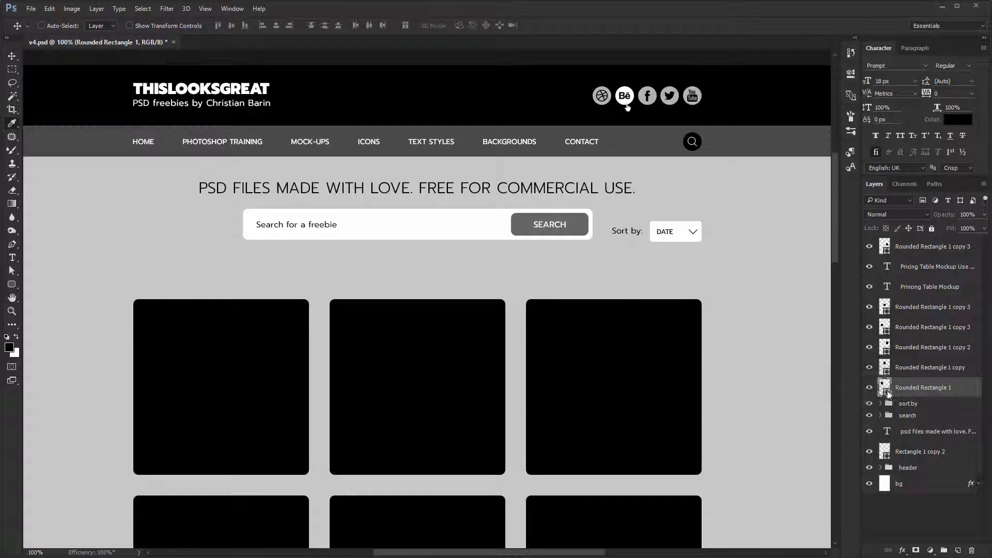
pyautogui.click(310, 220)
pyautogui.press('Return')
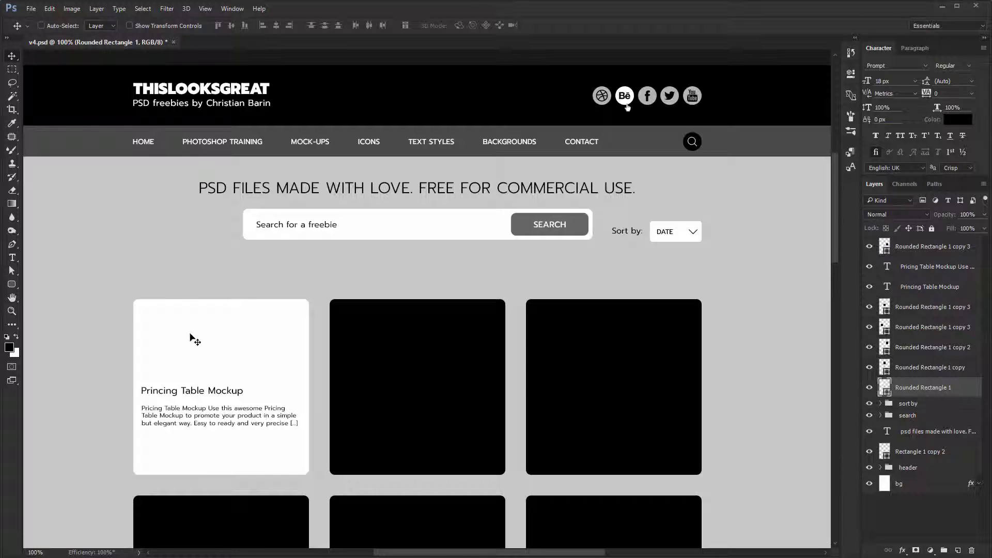
# Step: Set the Color Overlay of the page background layer to eee
pyautogui.keyDown('ctrl'); pyautogui.click(166, 250); pyautogui.keyUp('ctrl')
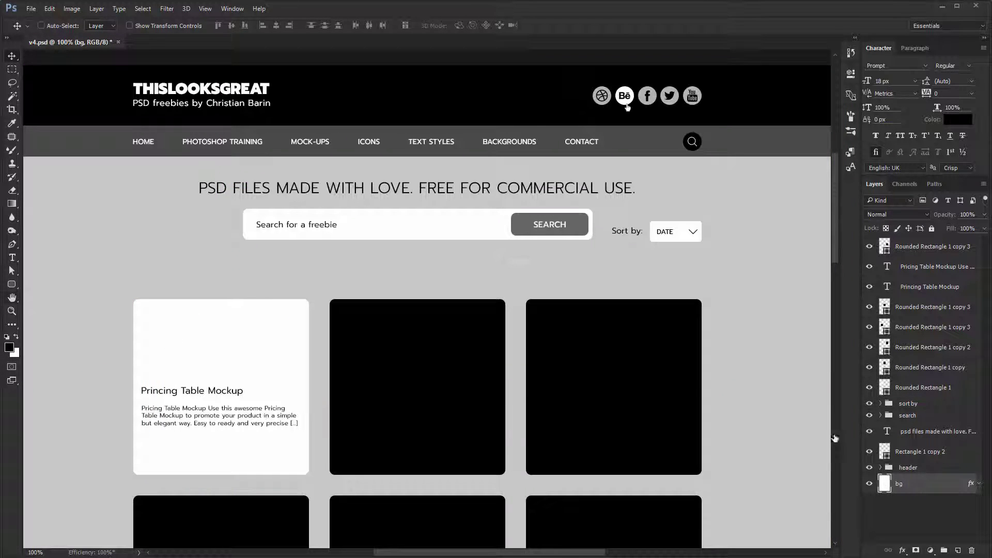
pyautogui.click(560, 403)
pyautogui.click(758, 306)
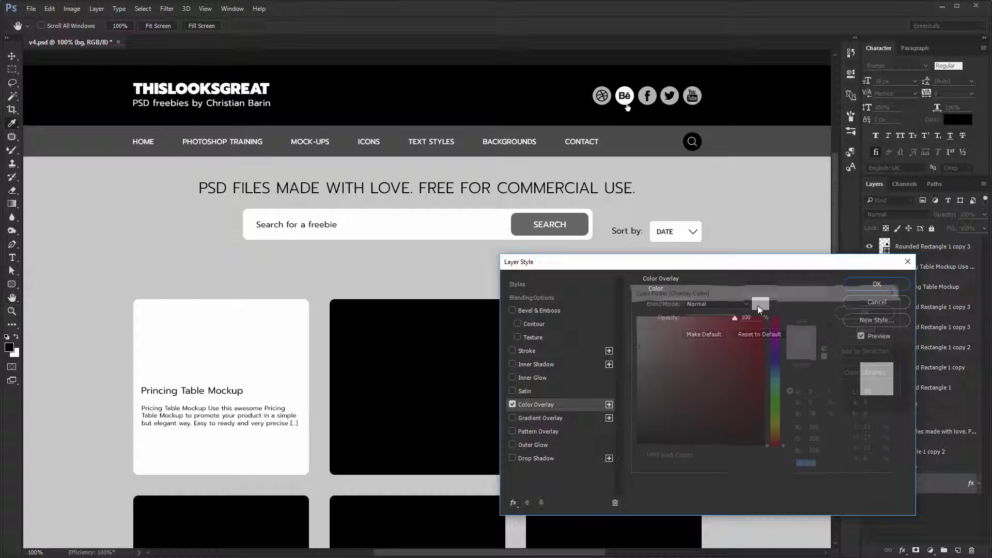
pyautogui.write('eee')
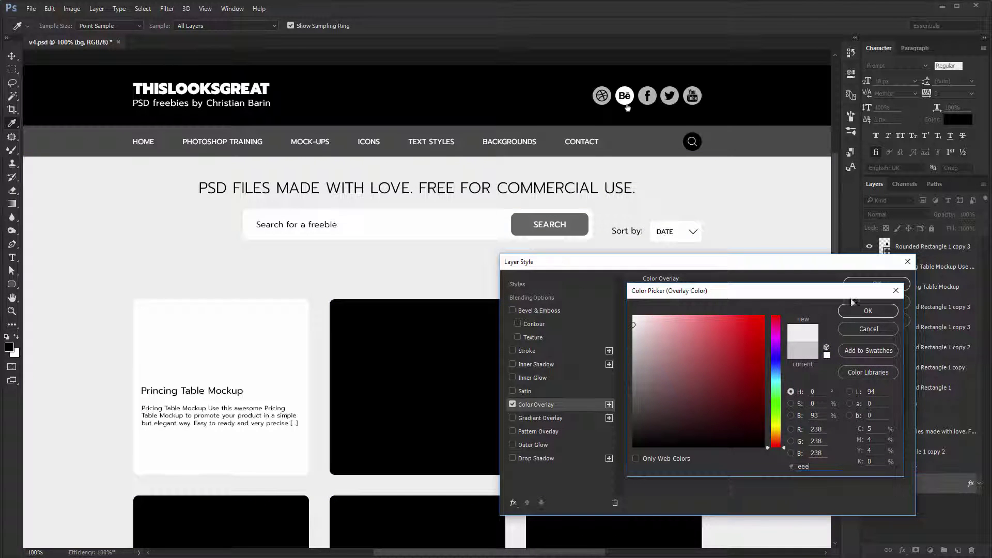
pyautogui.click(867, 311)
pyautogui.click(876, 284)
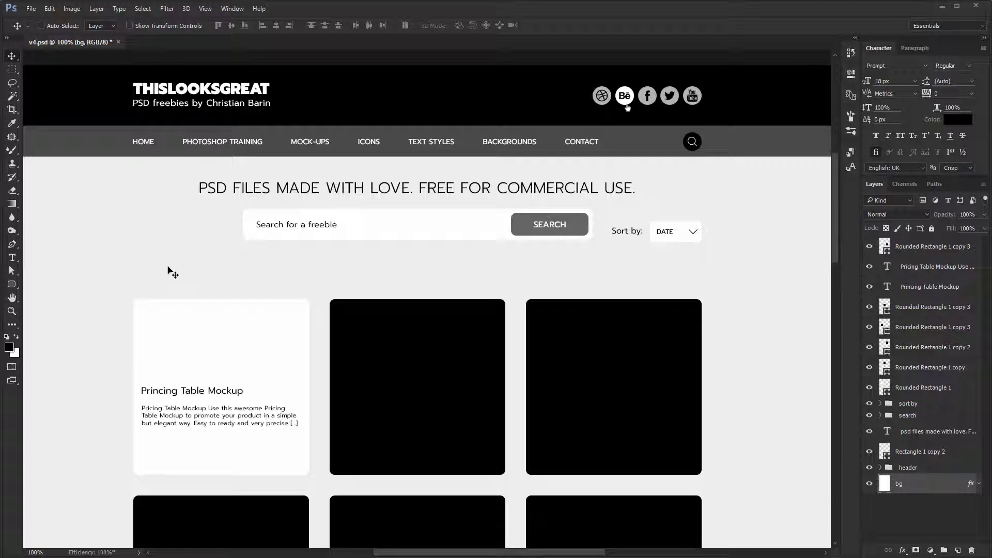
# Step: In the search group, rename the field's background rectangle as base and the button's rounded rectangle as btn
pyautogui.keyDown('ctrl'); pyautogui.click(419, 229); pyautogui.keyUp('ctrl')
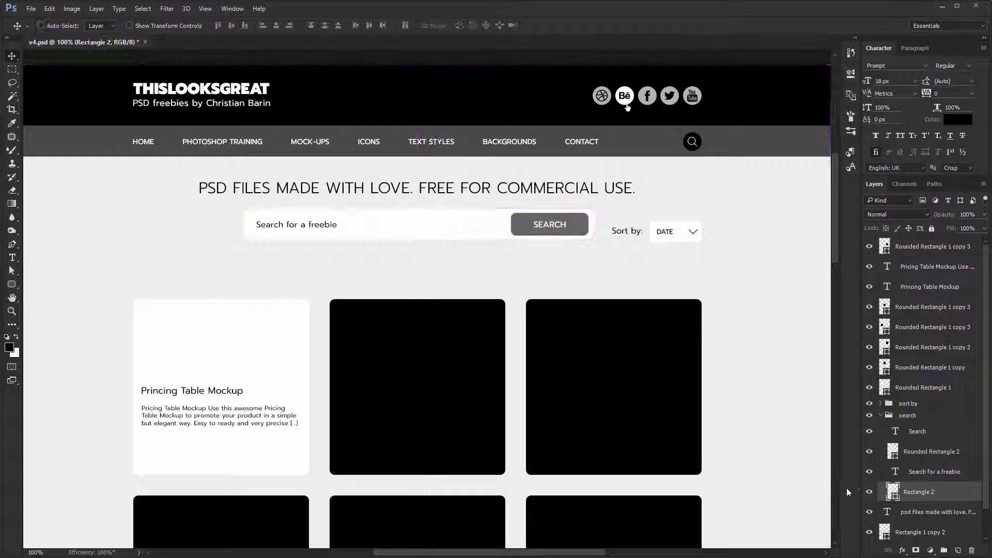
pyautogui.doubleClick(927, 492)
pyautogui.write('base')
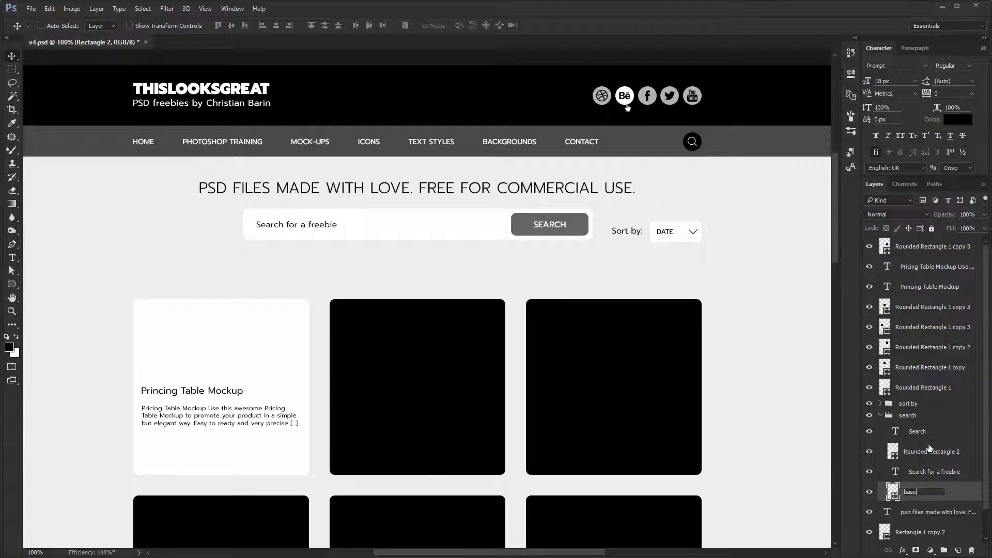
pyautogui.doubleClick(928, 449)
pyautogui.press('Escape')
pyautogui.doubleClick(925, 451)
pyautogui.write('b')
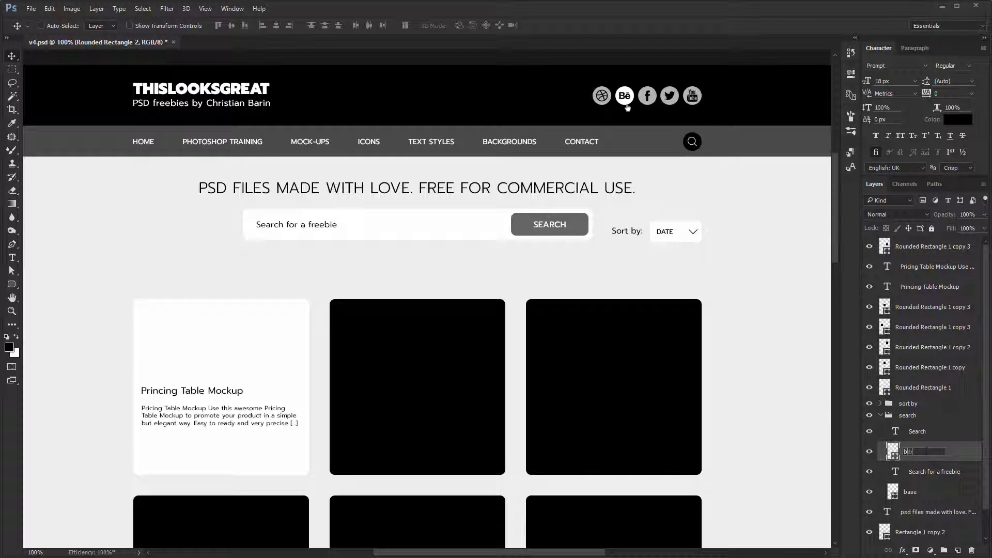
pyautogui.write('tn')
pyautogui.press('Return')
pyautogui.click(881, 415)
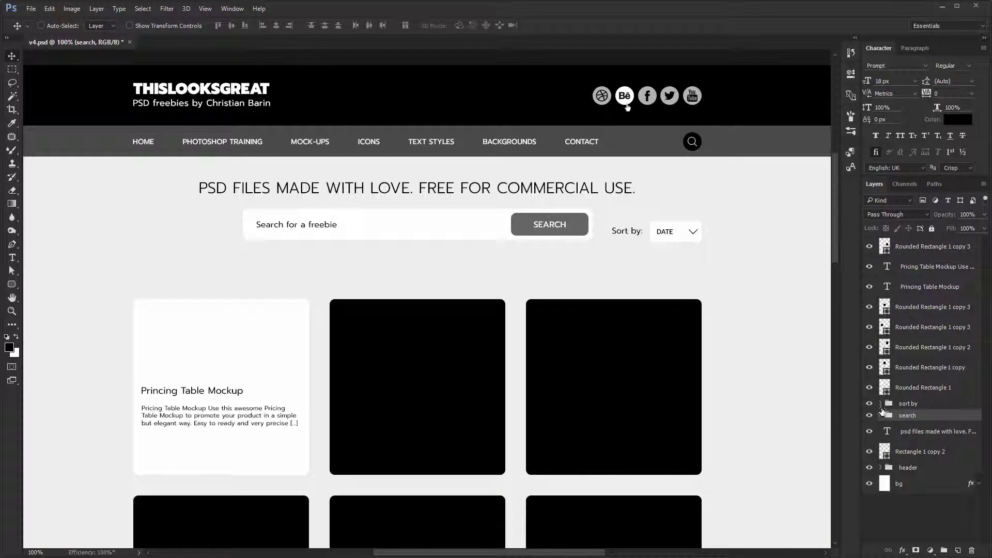
# Step: In the sort by group, rename the rounded rectangle as base and the Forma 1 shape as arrow
pyautogui.click(880, 403)
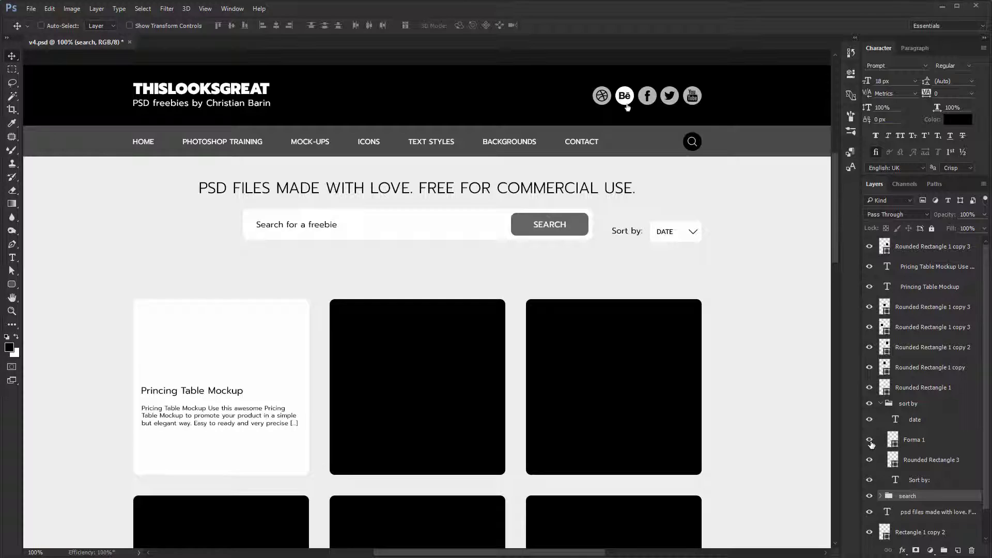
pyautogui.doubleClick(921, 461)
pyautogui.write('b')
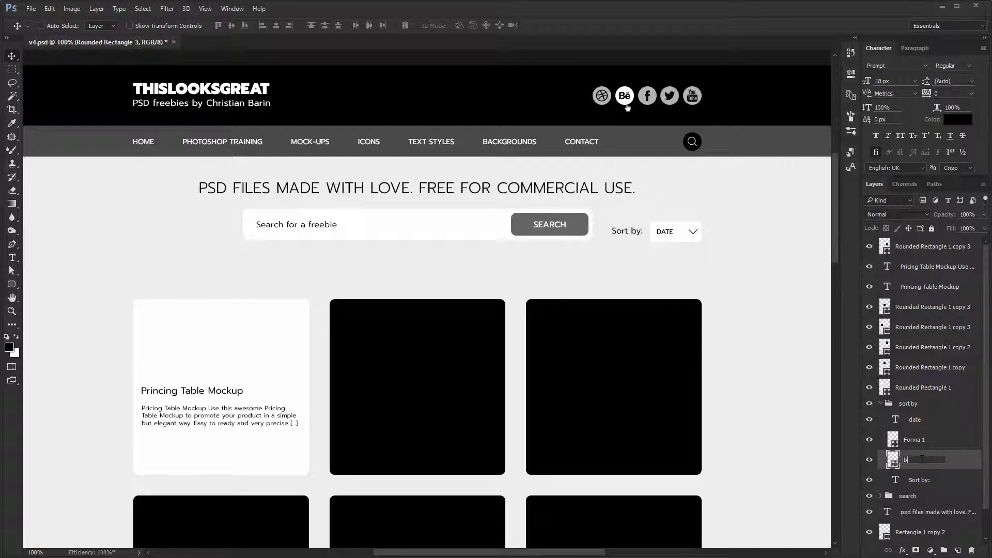
pyautogui.write('ase')
pyautogui.doubleClick(910, 440)
pyautogui.write('ar')
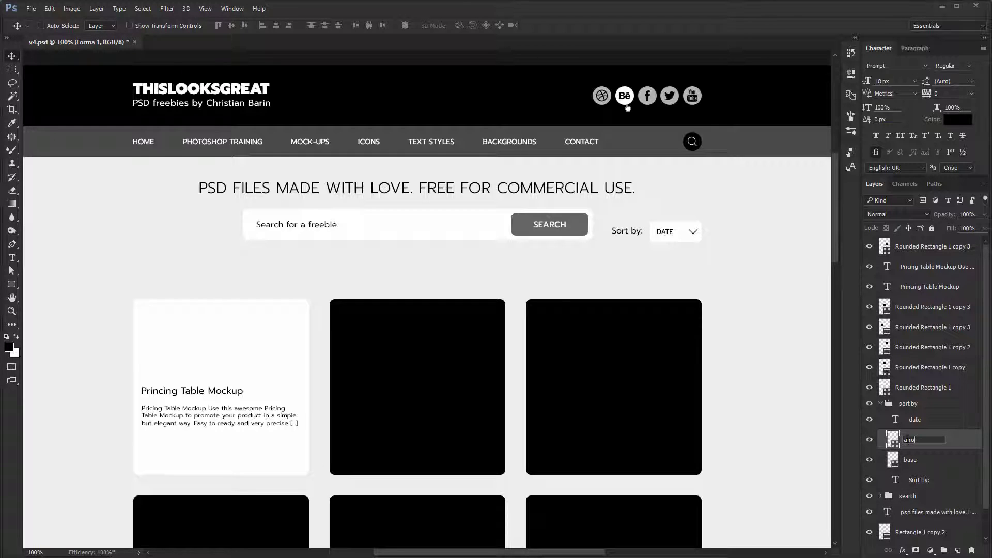
pyautogui.write('row')
pyautogui.press('Return')
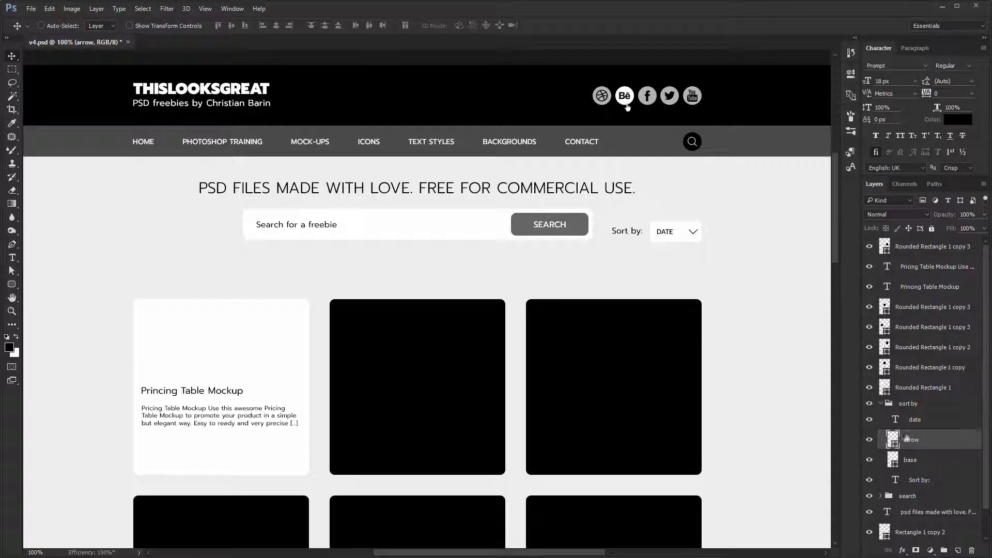
pyautogui.click(880, 403)
# Step: Fill the navigation bar rectangle in the header with ffffff
pyautogui.keyDown('ctrl'); pyautogui.click(635, 146); pyautogui.keyUp('ctrl')
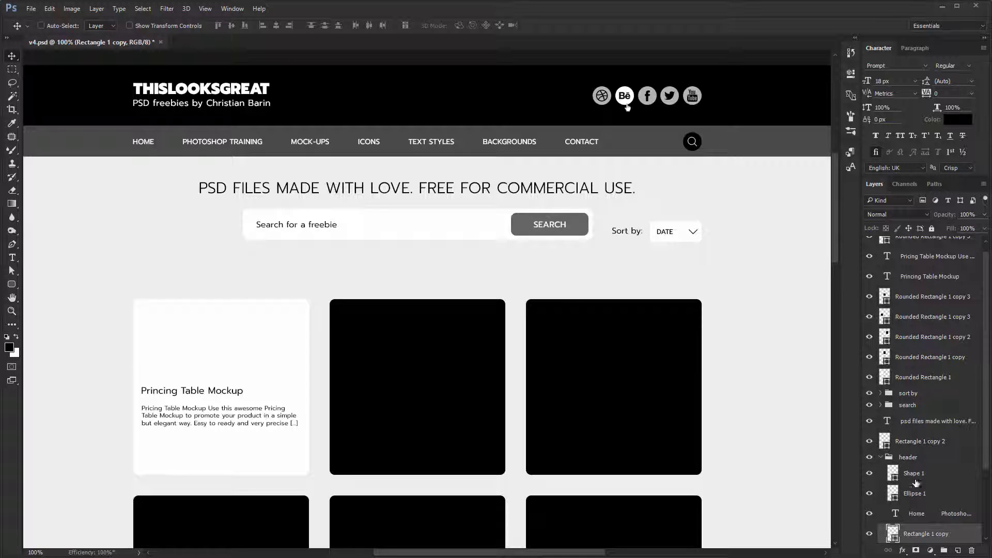
pyautogui.scroll(-2, 914, 483)
pyautogui.doubleClick(894, 476)
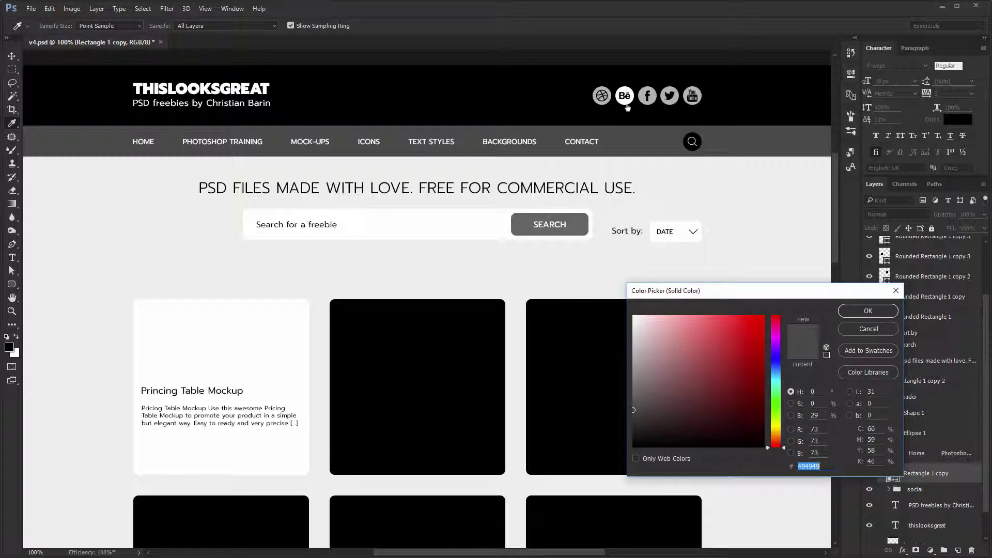
pyautogui.write('ffffff')
pyautogui.click(867, 311)
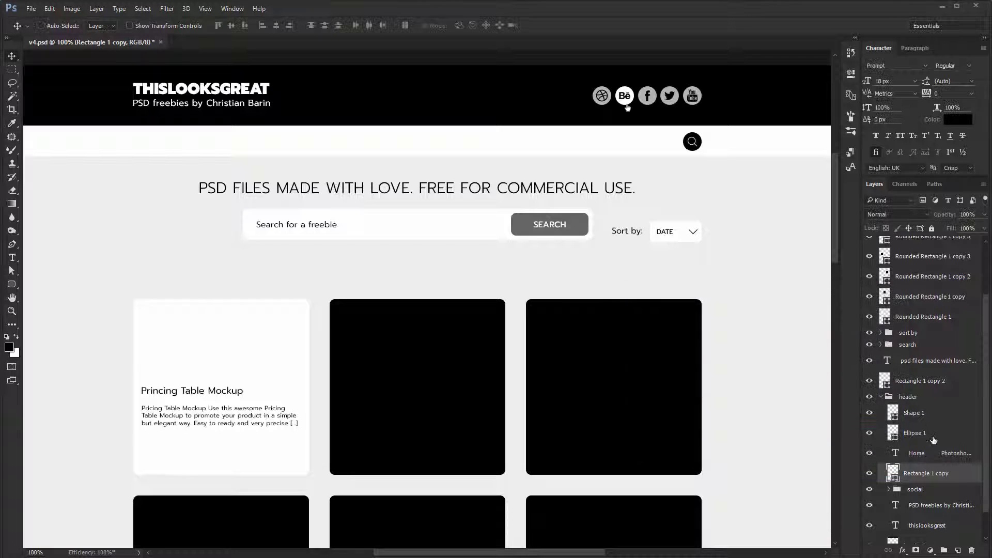
# Step: Set the text color of the navigation links to 333
pyautogui.click(937, 454)
pyautogui.click(957, 120)
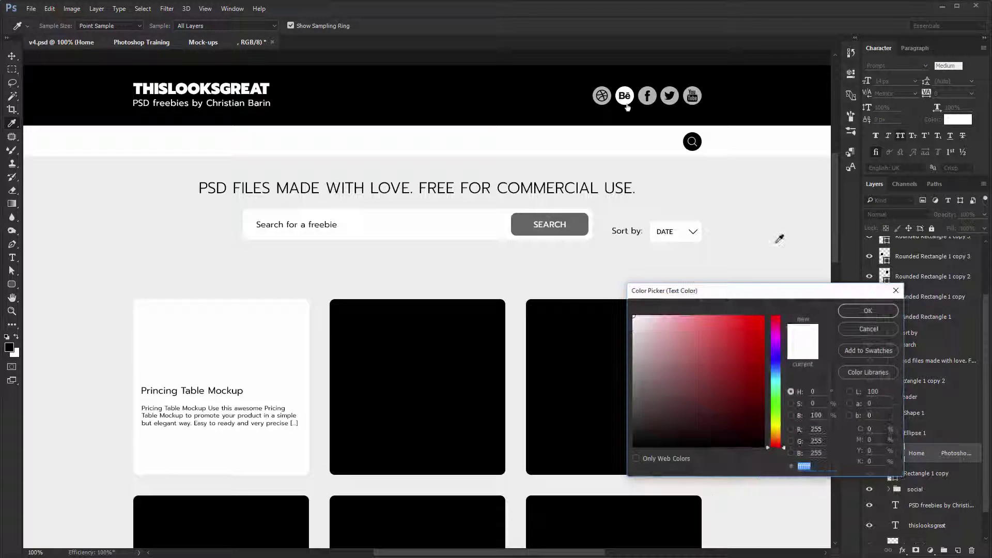
pyautogui.write('000000')
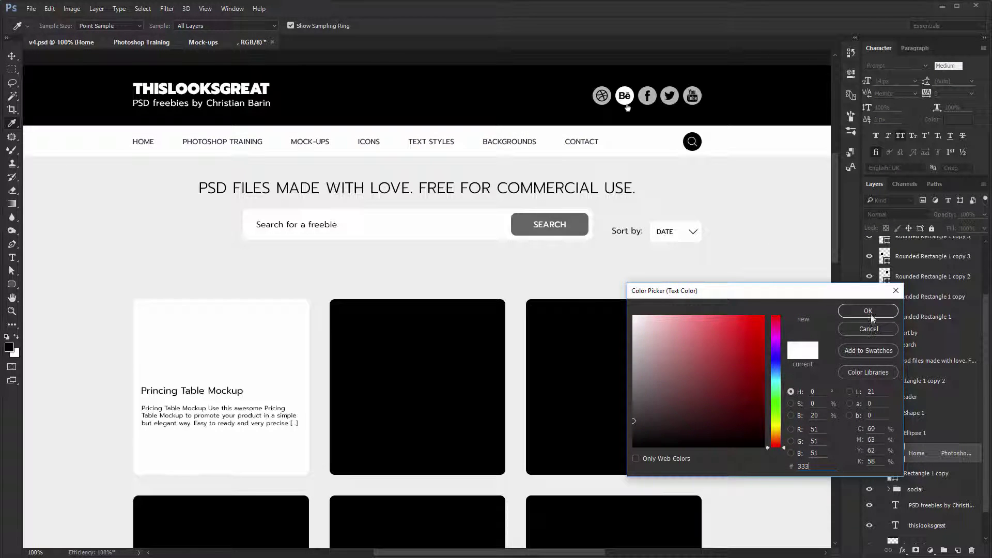
pyautogui.click(867, 311)
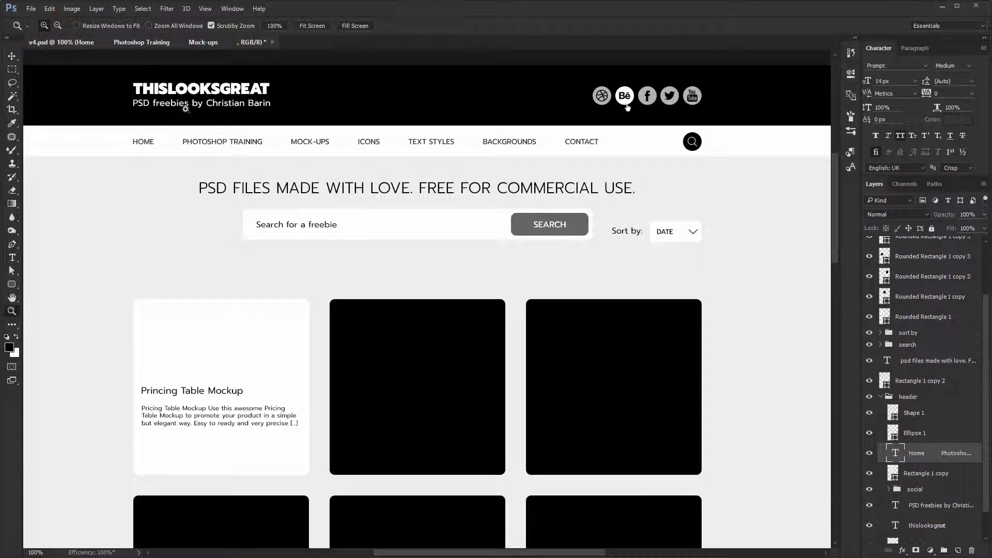
# Step: Recolor only the word HOME in the navigation text to a2a2a2
pyautogui.moveTo(183, 107); pyautogui.dragTo(265, 184)
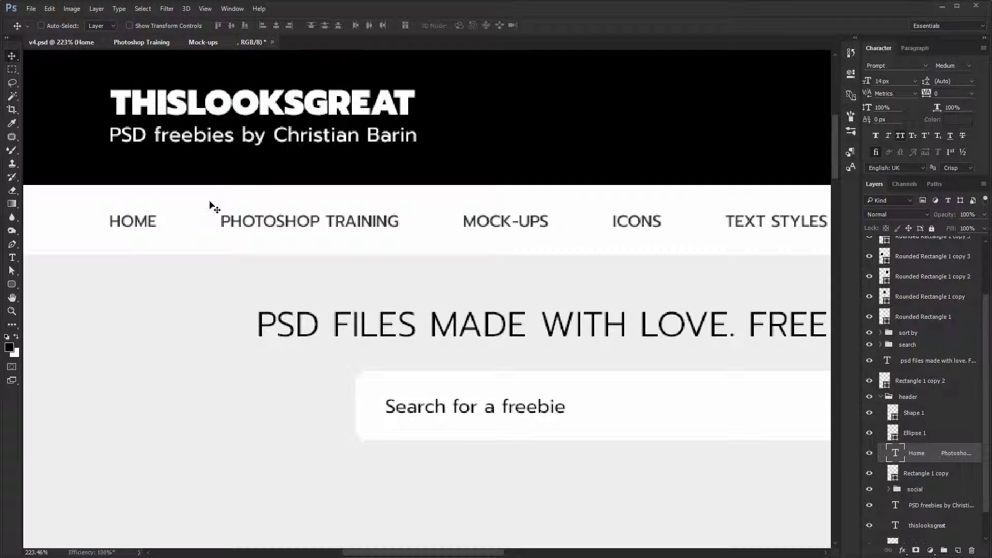
pyautogui.press('t')
pyautogui.moveTo(160, 223); pyautogui.dragTo(48, 209)
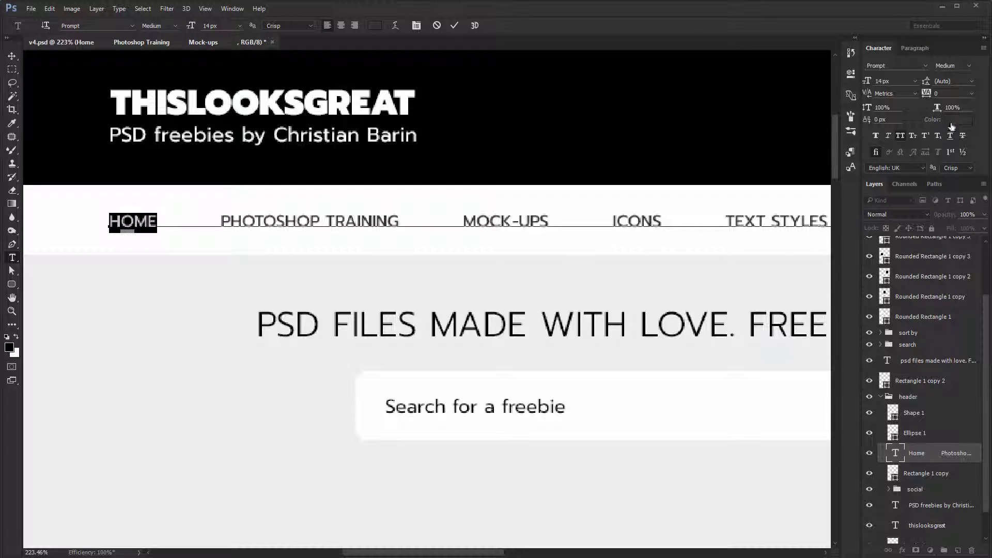
pyautogui.click(958, 119)
pyautogui.write('a2a2a2')
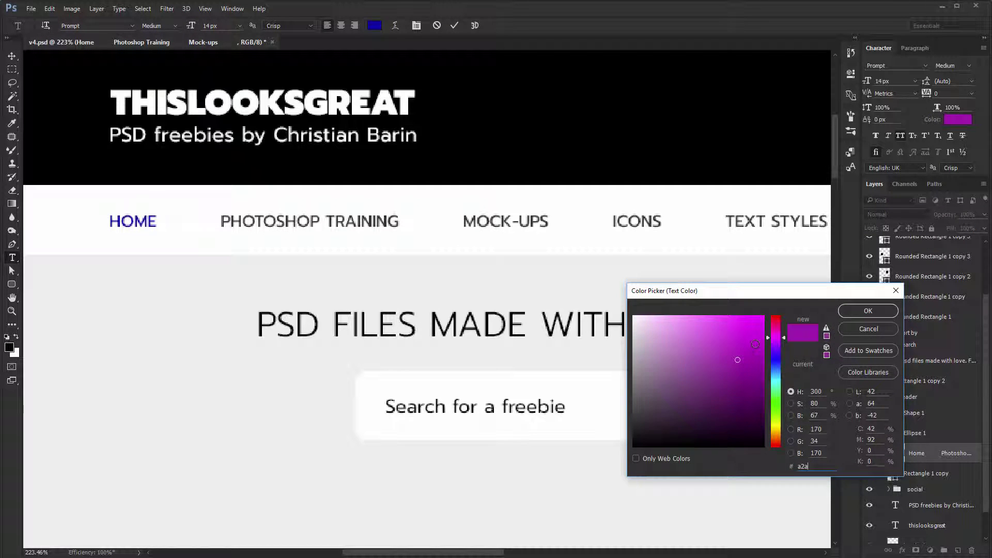
pyautogui.click(861, 309)
pyautogui.click(501, 290)
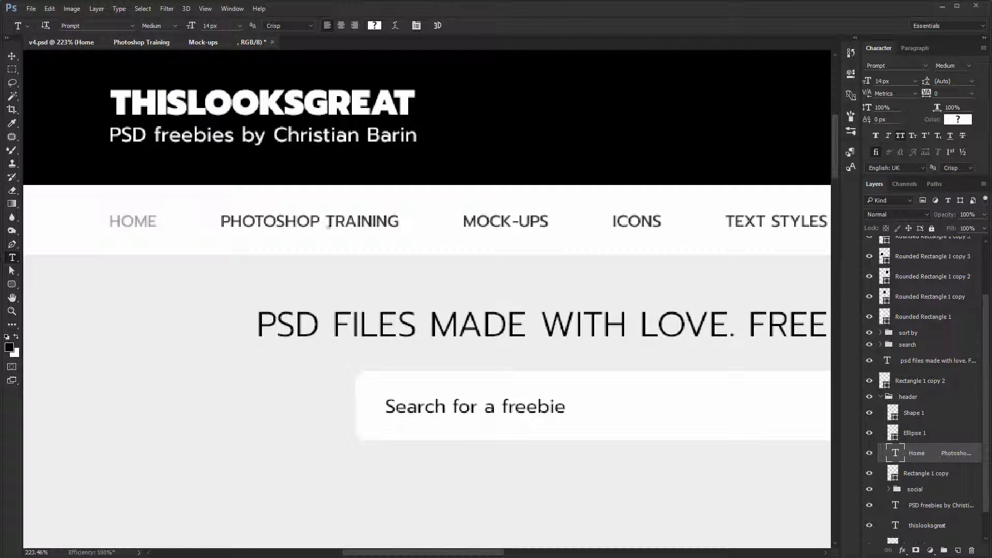
# Step: Recolor the PHOTOSHOP TRAINING link in the navigation text to e64a33
pyautogui.moveTo(220, 217); pyautogui.dragTo(399, 223)
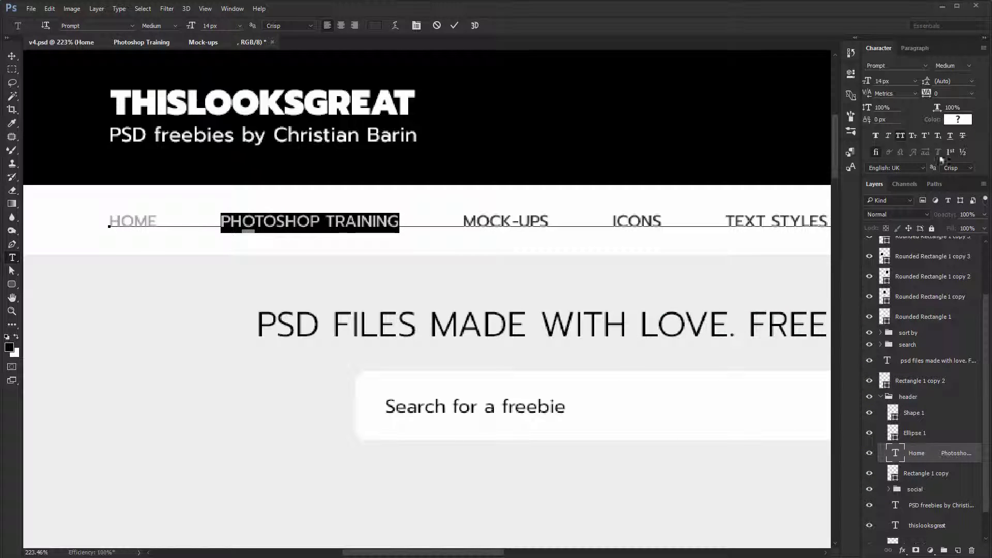
pyautogui.click(960, 125)
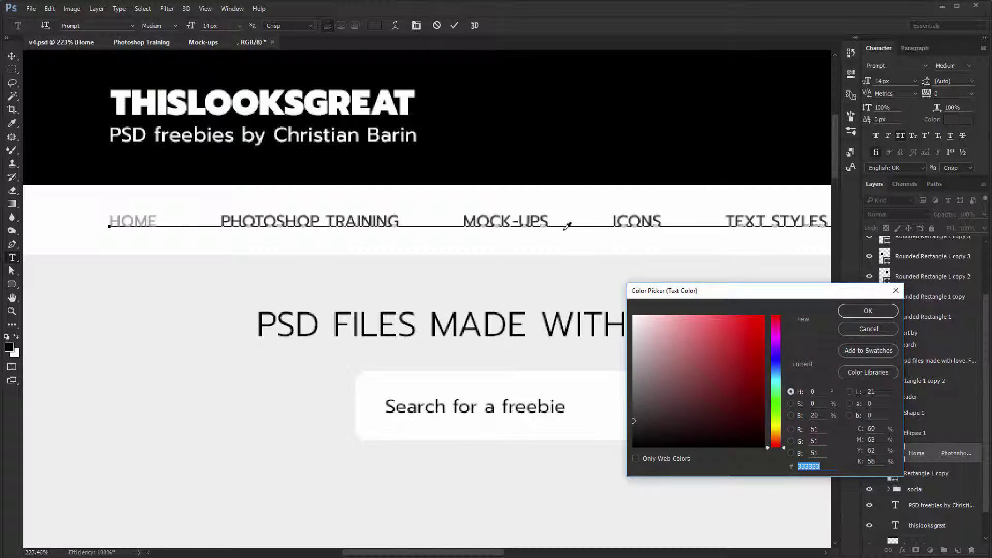
pyautogui.write('e64a33')
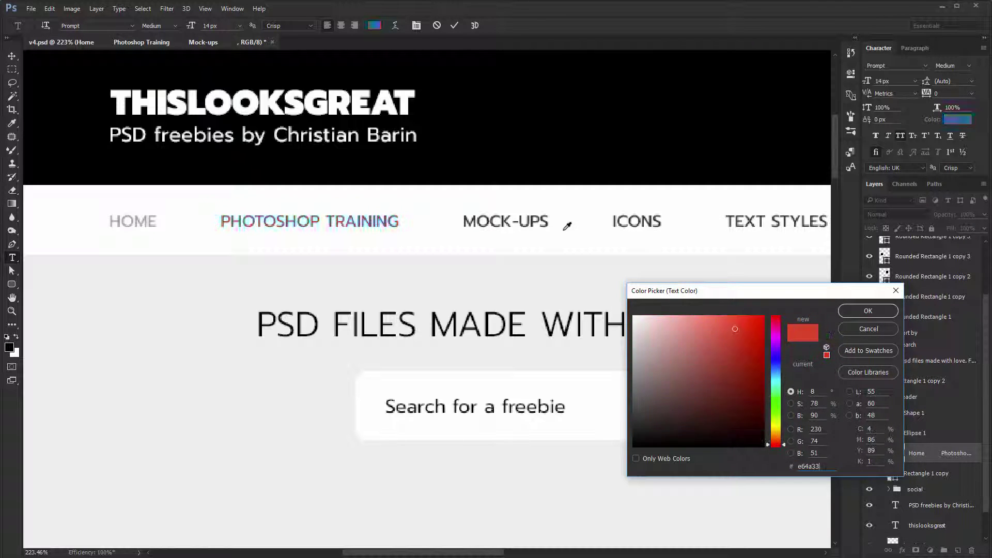
pyautogui.press('Return')
pyautogui.hotkey('ctrl', 'Return')
pyautogui.hotkey('ctrl', '1')
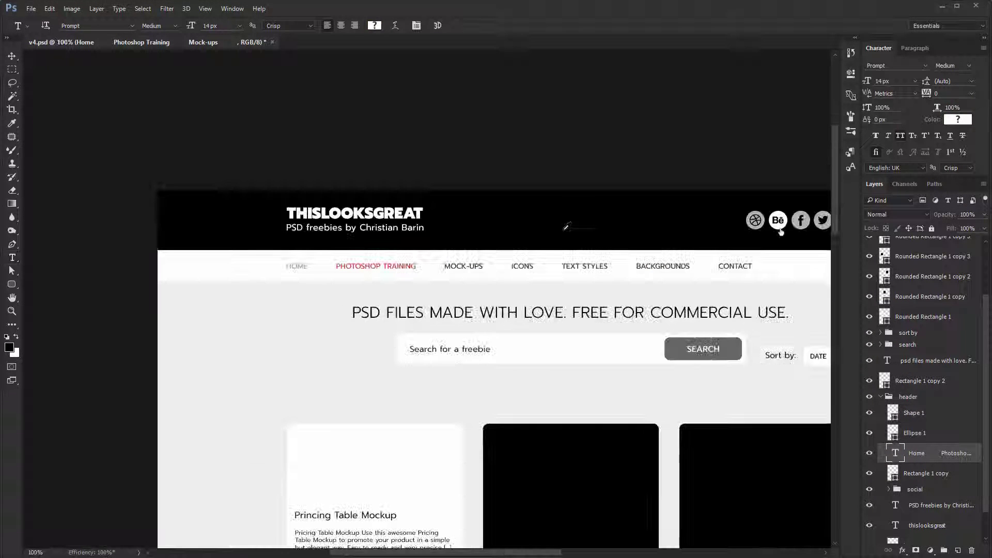
# Step: Duplicate the hand pointer layer beneath the Behance icon in the header
pyautogui.press('v')
pyautogui.moveTo(517, 311); pyautogui.dragTo(402, 198)
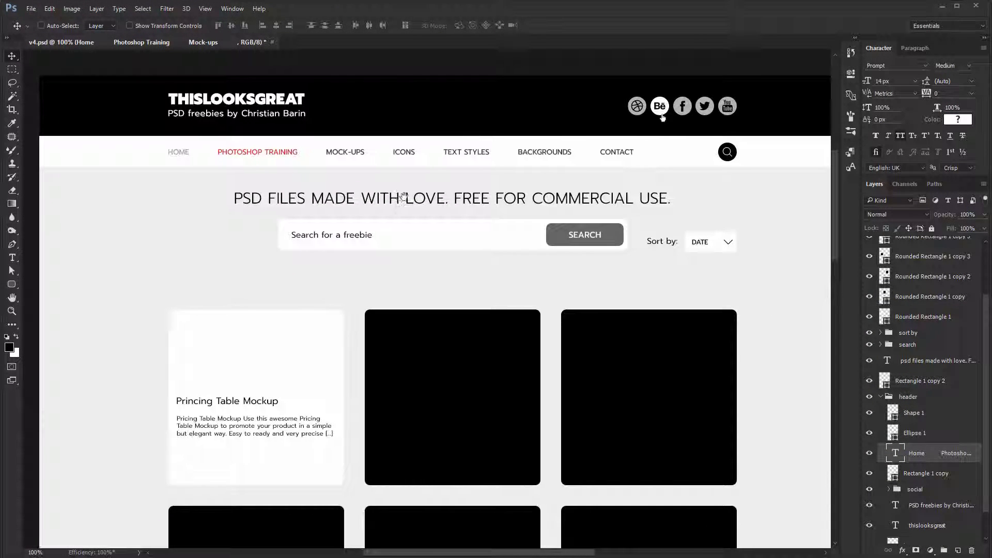
pyautogui.keyDown('ctrl'); pyautogui.click(665, 123); pyautogui.keyUp('ctrl')
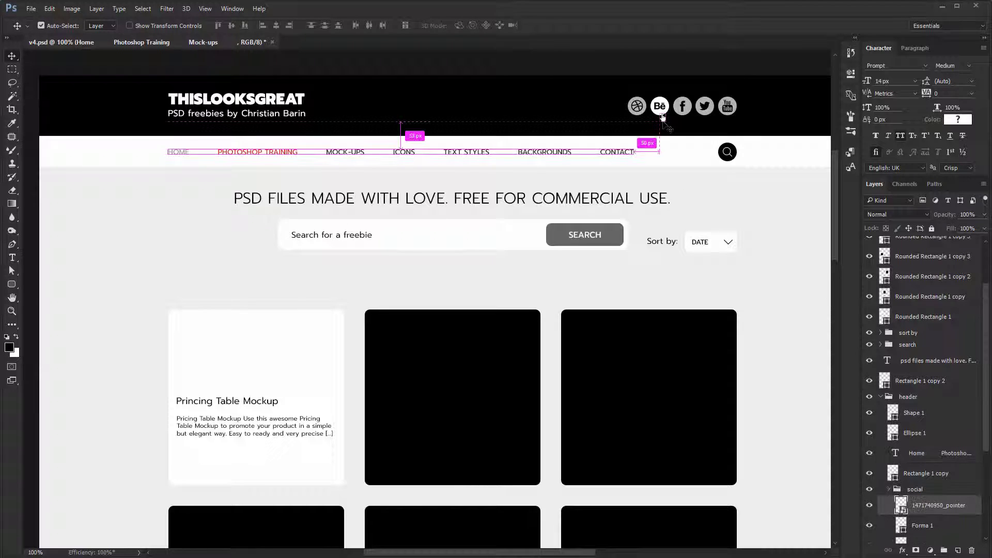
pyautogui.hotkey('ctrl', 'j')
# Step: Bring the pointer copy to the top of the layer stack and place it at the end of the PHOTOSHOP TRAINING link
pyautogui.press('z')
pyautogui.moveTo(301, 147); pyautogui.dragTo(337, 186)
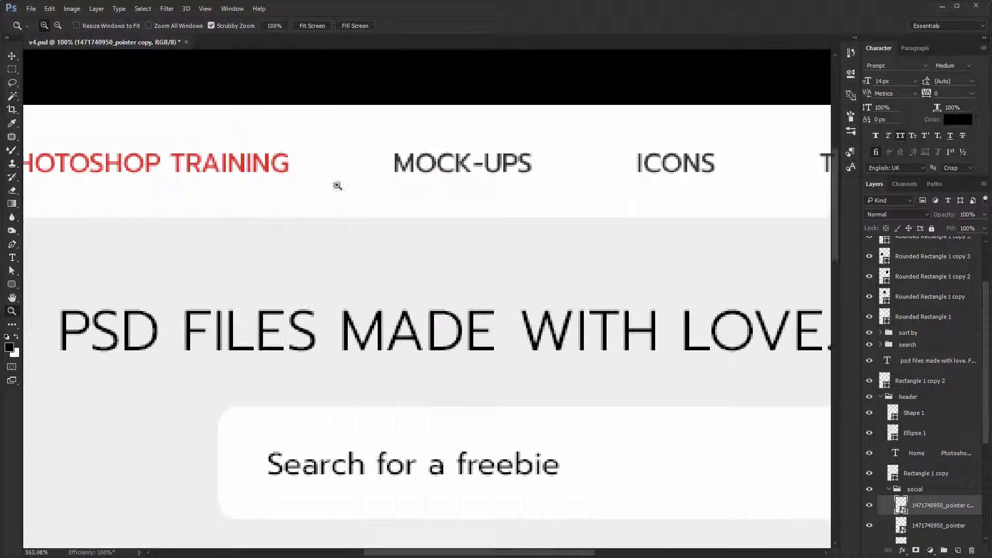
pyautogui.press('v')
pyautogui.moveTo(940, 505); pyautogui.dragTo(917, 248)
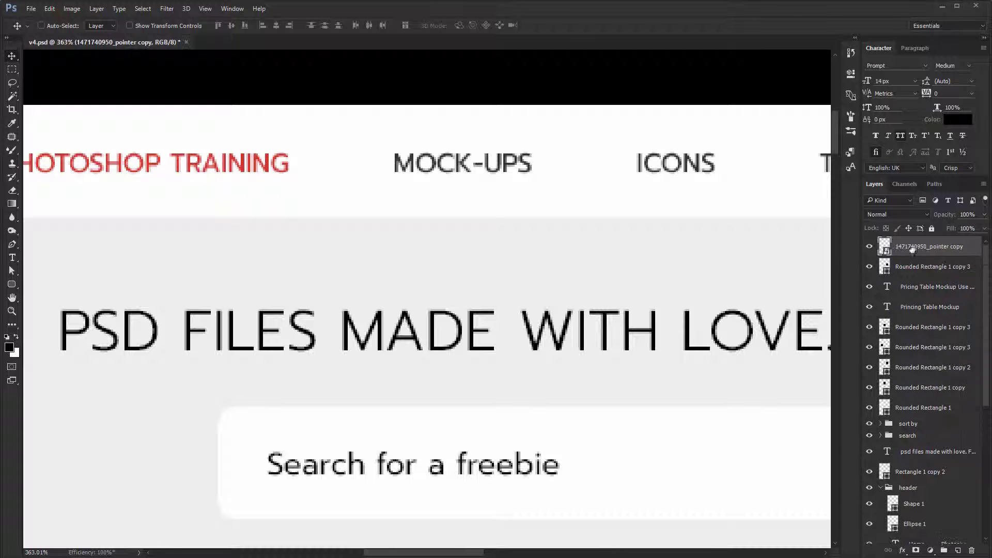
pyautogui.moveTo(381, 204); pyautogui.dragTo(373, 180)
pyautogui.hotkey('ctrl', '1')
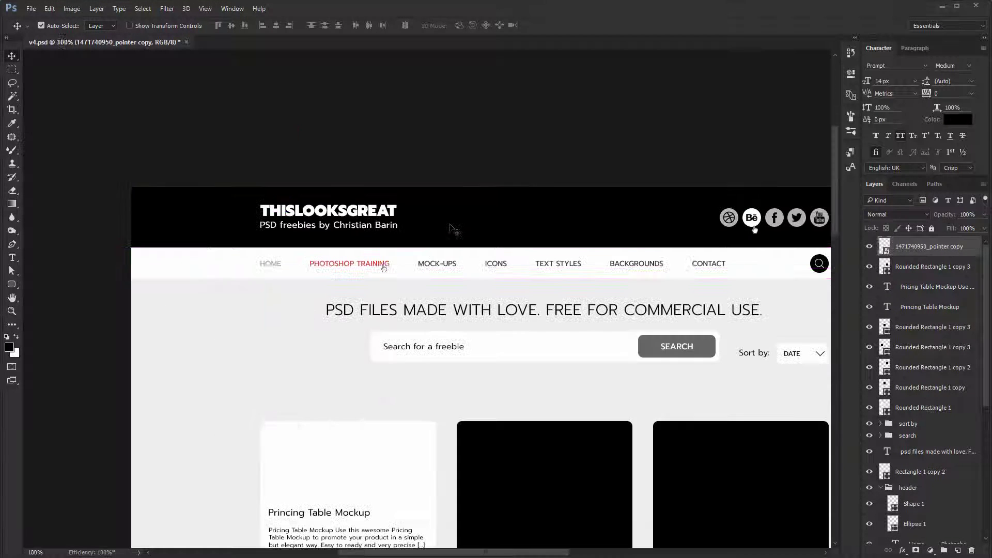
# Step: Recolor the header background shape to the blue 103ed2
pyautogui.keyDown('ctrl'); pyautogui.click(754, 228); pyautogui.keyUp('ctrl')
pyautogui.doubleClick(894, 532)
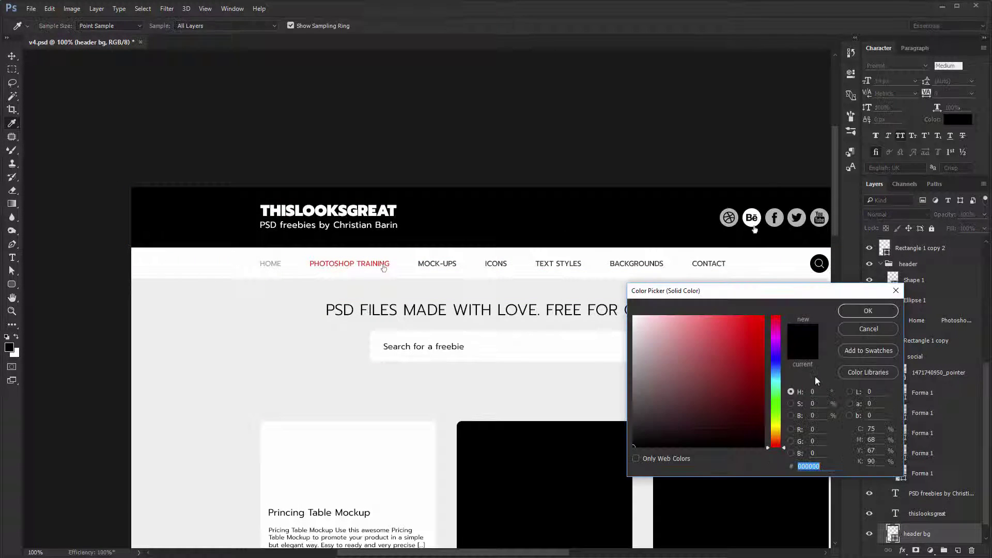
pyautogui.click(779, 364)
pyautogui.click(755, 342)
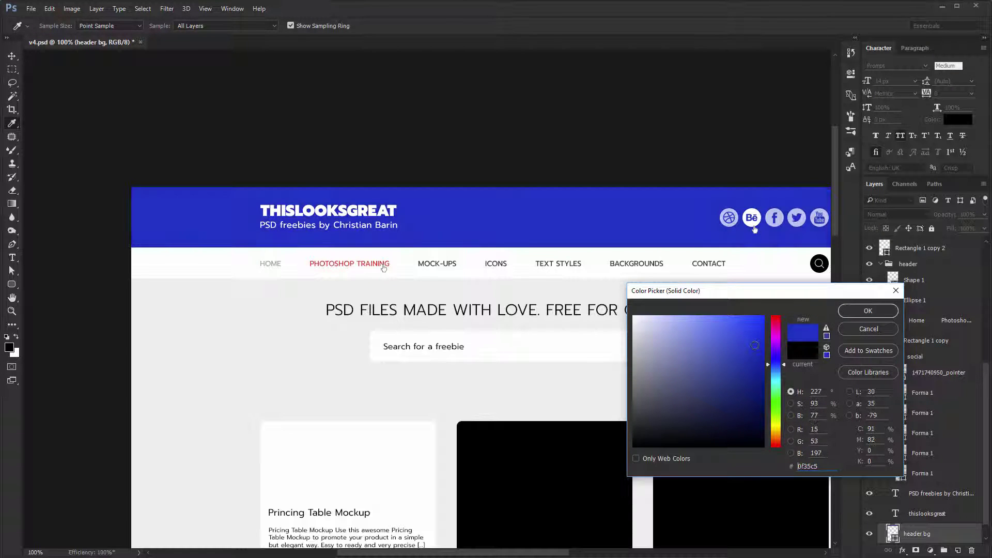
pyautogui.moveTo(754, 343); pyautogui.dragTo(752, 337)
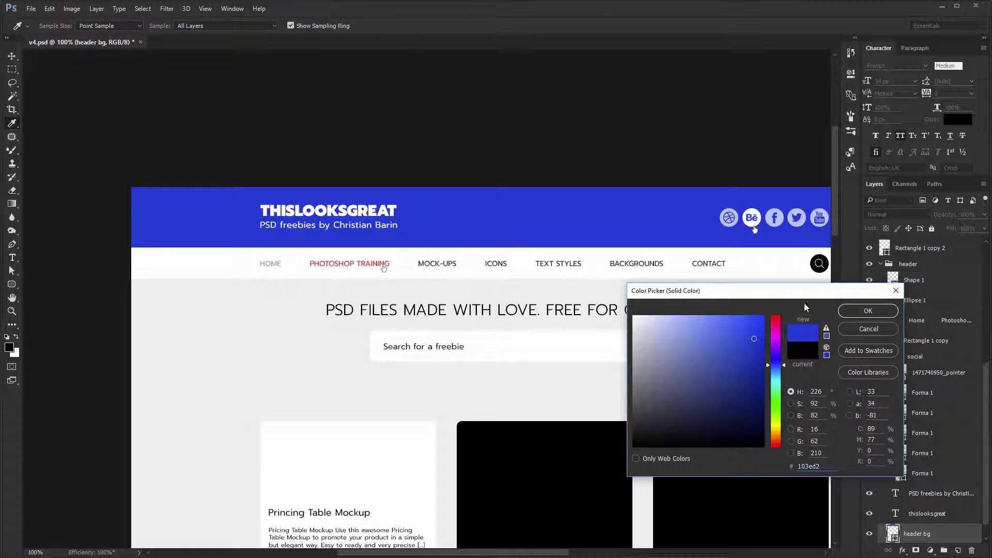
pyautogui.click(867, 310)
# Step: Recolor the tagline text beneath the THISLOOKSGREAT logo to the yellow ffde00
pyautogui.moveTo(474, 297); pyautogui.dragTo(368, 202)
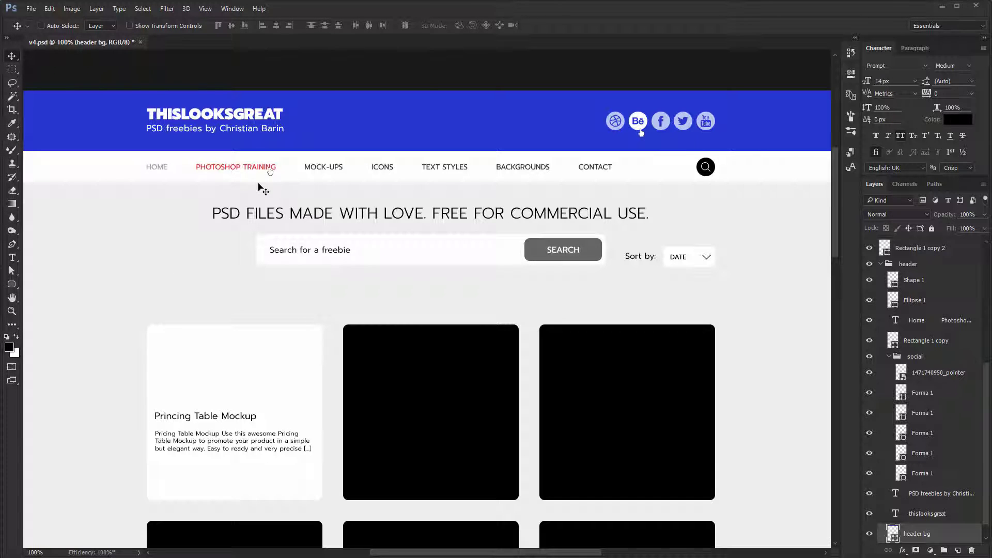
pyautogui.click(930, 493)
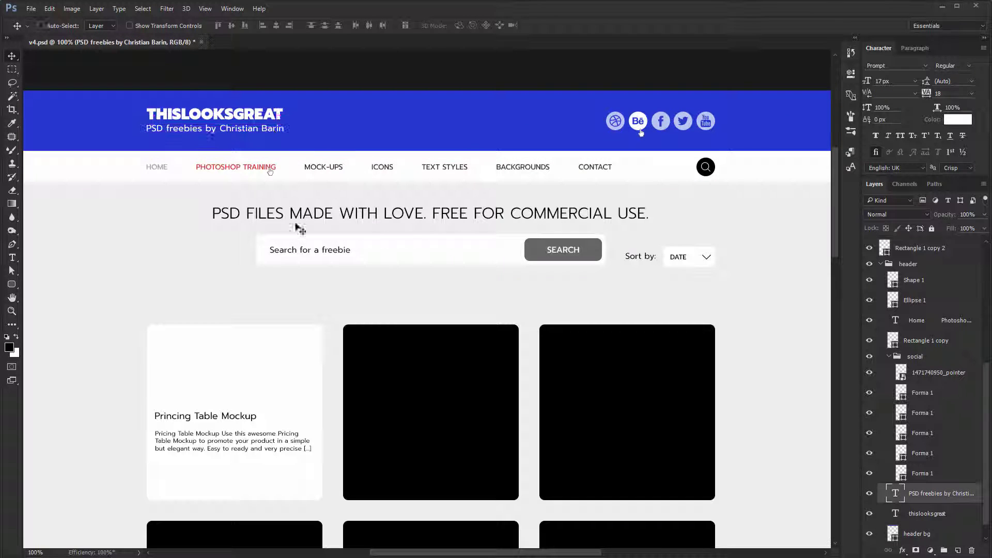
pyautogui.click(964, 121)
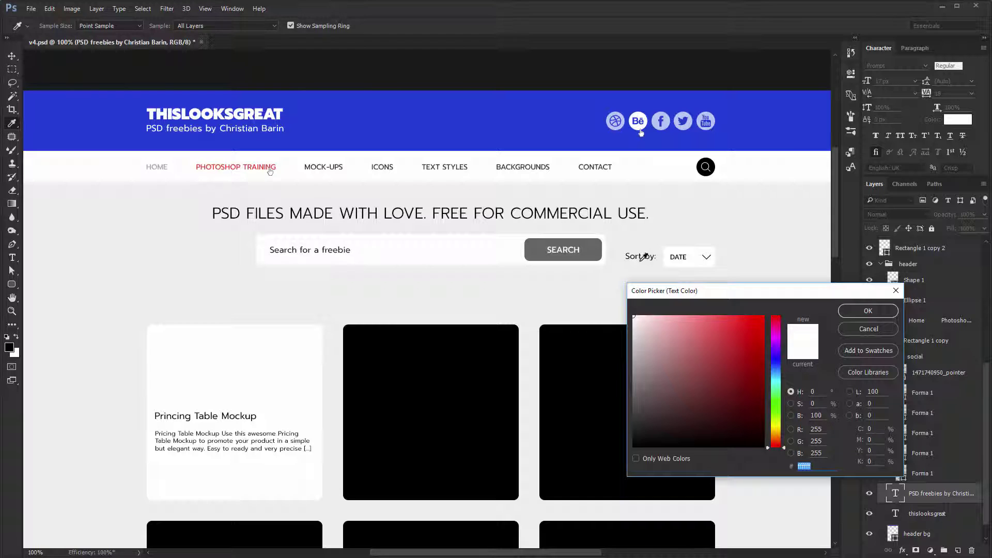
pyautogui.click(776, 426)
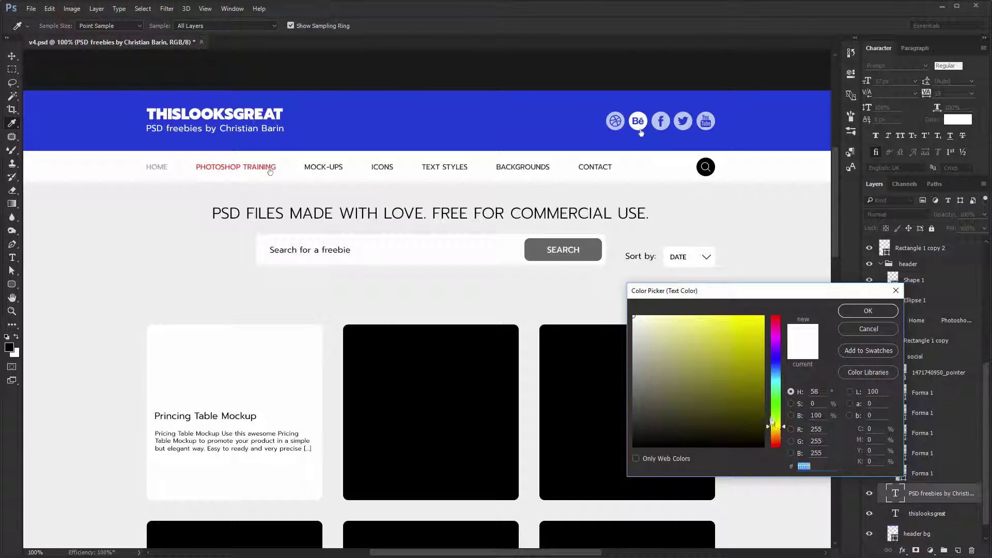
pyautogui.write('ffde')
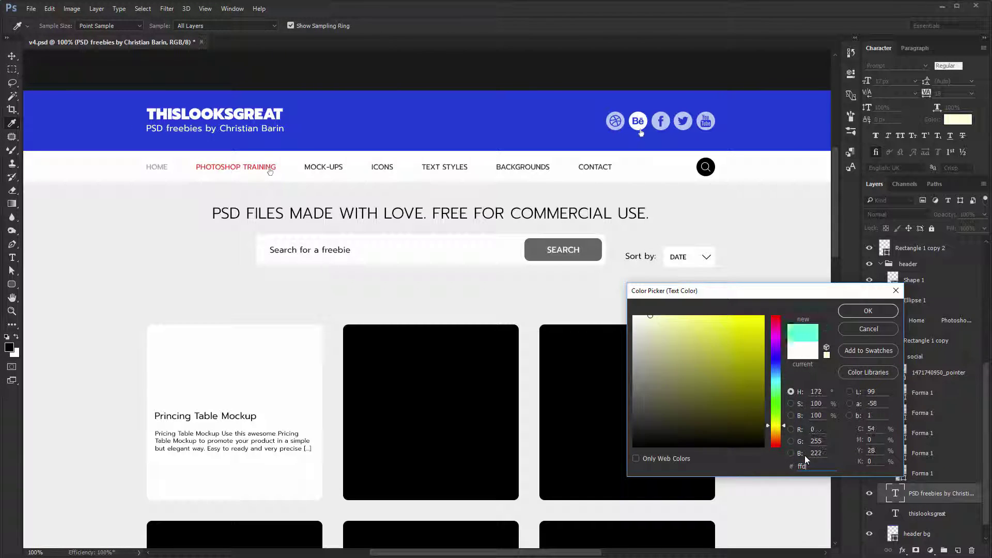
pyautogui.write('00')
pyautogui.press('Return')
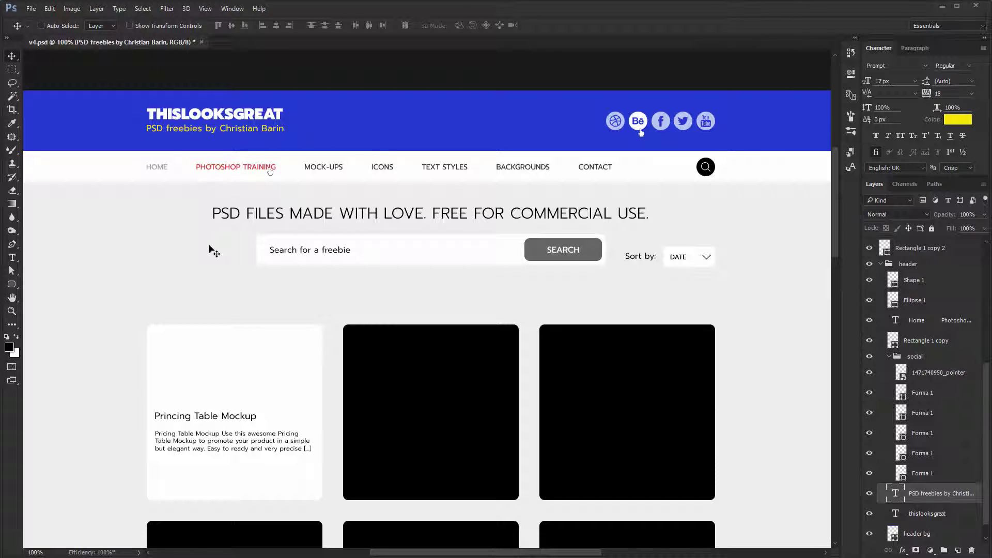
pyautogui.keyDown('ctrl'); pyautogui.click(596, 252); pyautogui.keyUp('ctrl')
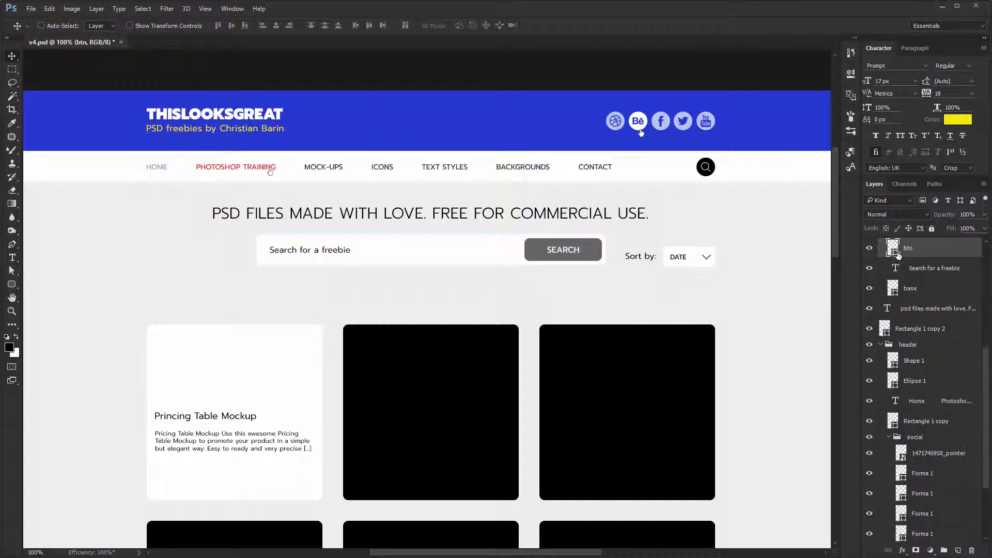
pyautogui.doubleClick(893, 249)
pyautogui.press('Escape')
# Step: Copy the red of the PHOTOSHOP TRAINING link and set it as the foreground color
pyautogui.press('t')
pyautogui.click(266, 168)
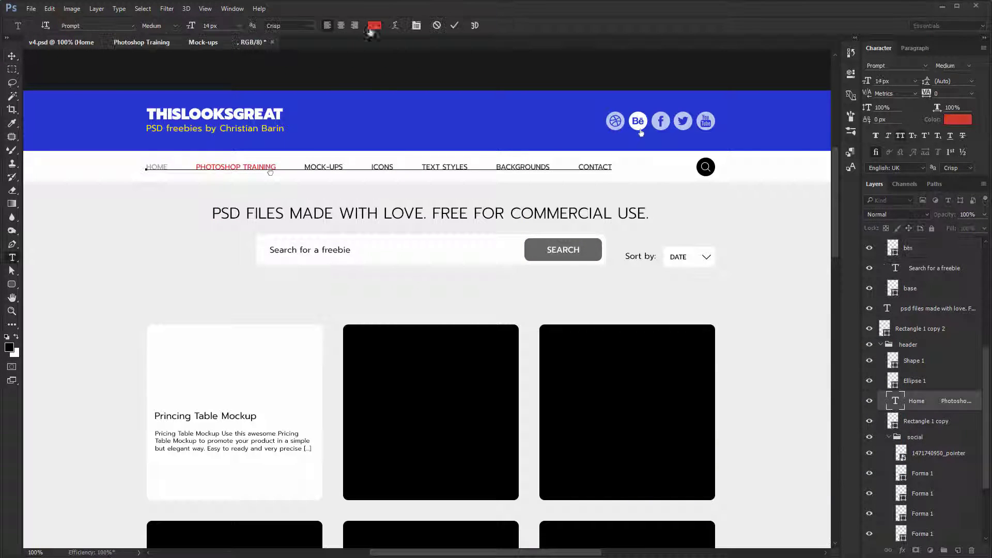
pyautogui.click(373, 27)
pyautogui.hotkey('ctrl', 'c')
pyautogui.press('Escape')
pyautogui.press('Escape')
pyautogui.click(9, 347)
pyautogui.hotkey('ctrl', 'v')
pyautogui.press('Return')
# Step: Fill the SEARCH button shape with the copied red
pyautogui.press('v')
pyautogui.keyDown('ctrl'); pyautogui.click(593, 253); pyautogui.keyUp('ctrl')
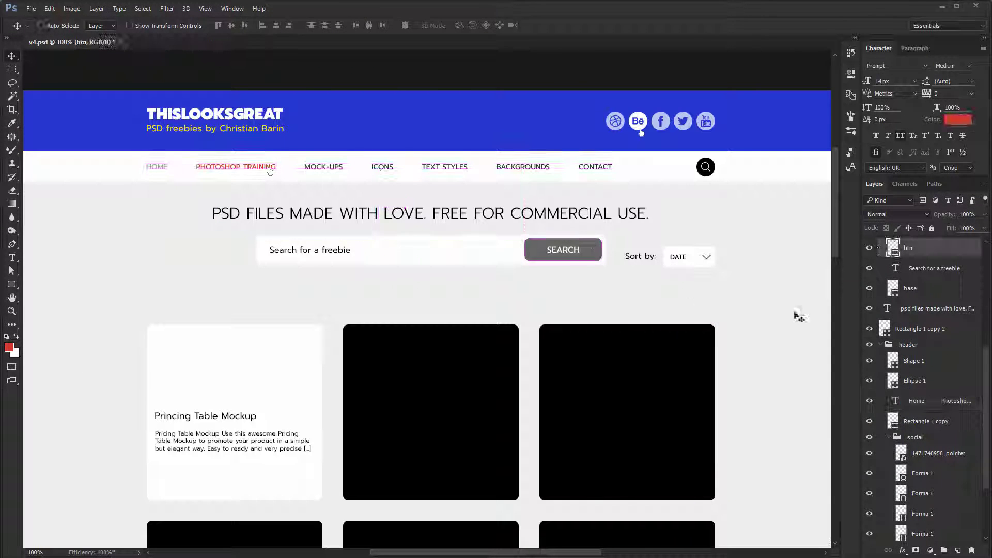
pyautogui.doubleClick(893, 249)
pyautogui.hotkey('ctrl', 'v')
pyautogui.press('Return')
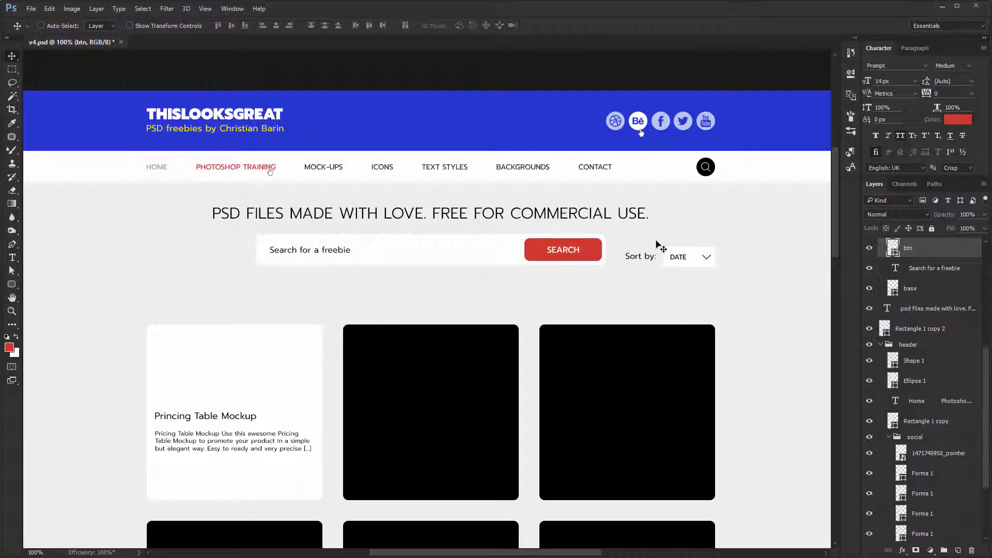
# Step: Fill the circle behind the magnifier icon in the navigation bar with the copied red
pyautogui.keyDown('ctrl'); pyautogui.click(706, 167); pyautogui.keyUp('ctrl')
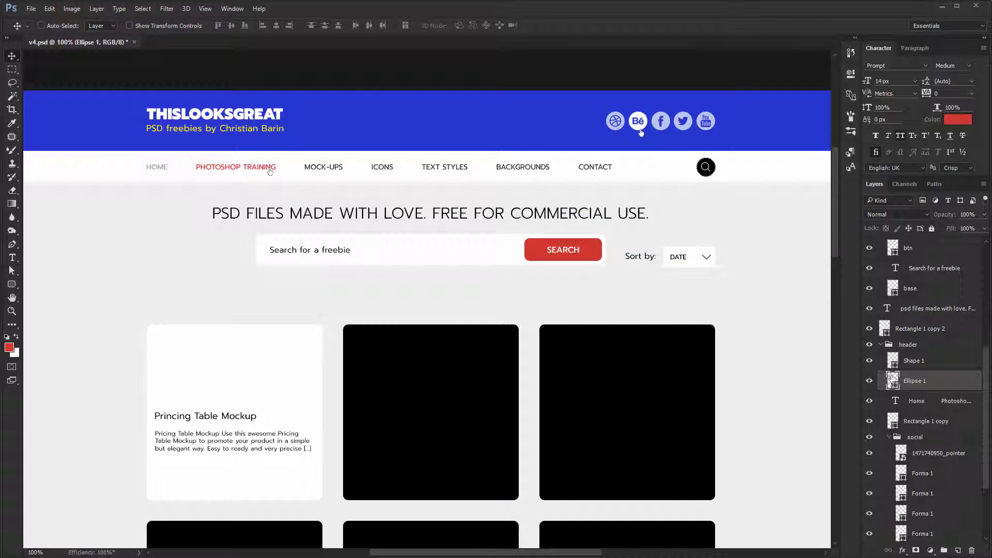
pyautogui.doubleClick(891, 378)
pyautogui.hotkey('ctrl', 'v')
pyautogui.press('Return')
# Step: Slightly resize the magnifier icon inside its circle with Free Transform
pyautogui.click(943, 363)
pyautogui.moveTo(684, 152); pyautogui.dragTo(749, 178)
pyautogui.moveTo(718, 190); pyautogui.dragTo(598, 191)
pyautogui.moveTo(669, 211); pyautogui.dragTo(747, 236)
pyautogui.hotkey('ctrl', 't')
pyautogui.moveTo(660, 266); pyautogui.dragTo(666, 270)
pyautogui.press('Return')
pyautogui.hotkey('ctrl', '1')
# Step: Recolor the "PSD files made with love" headline from black to dark gray
pyautogui.moveTo(498, 336); pyautogui.dragTo(542, 228)
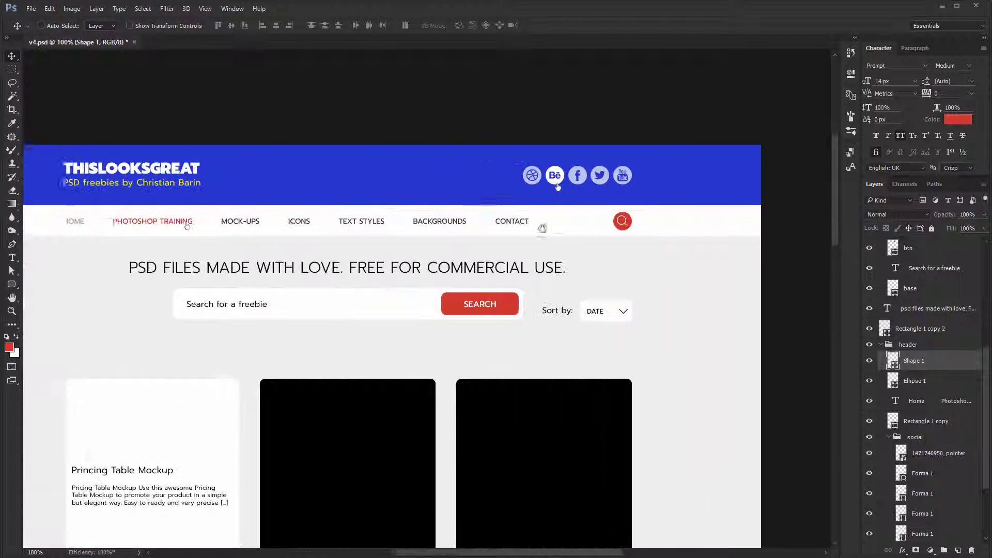
pyautogui.keyDown('ctrl'); pyautogui.click(424, 274); pyautogui.keyUp('ctrl')
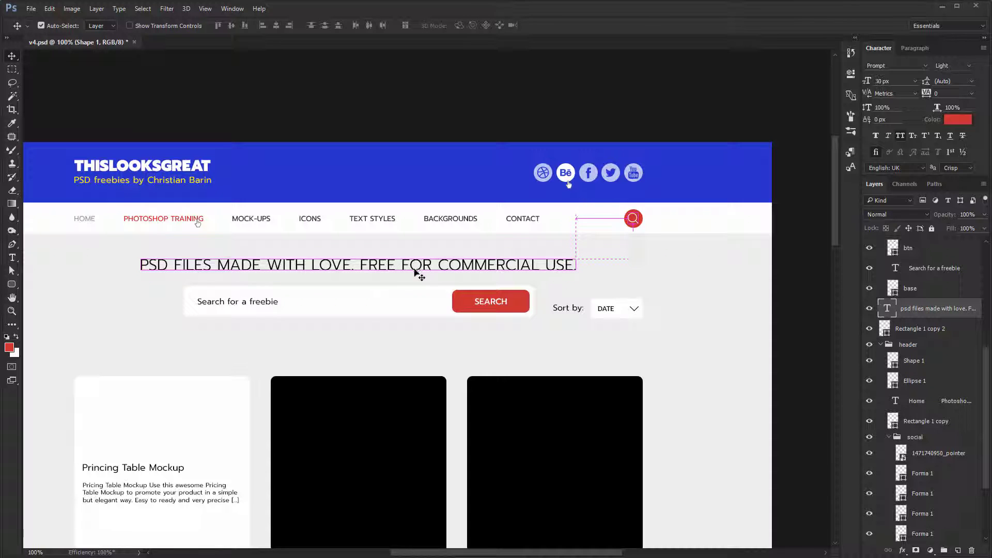
pyautogui.moveTo(342, 338); pyautogui.dragTo(356, 285)
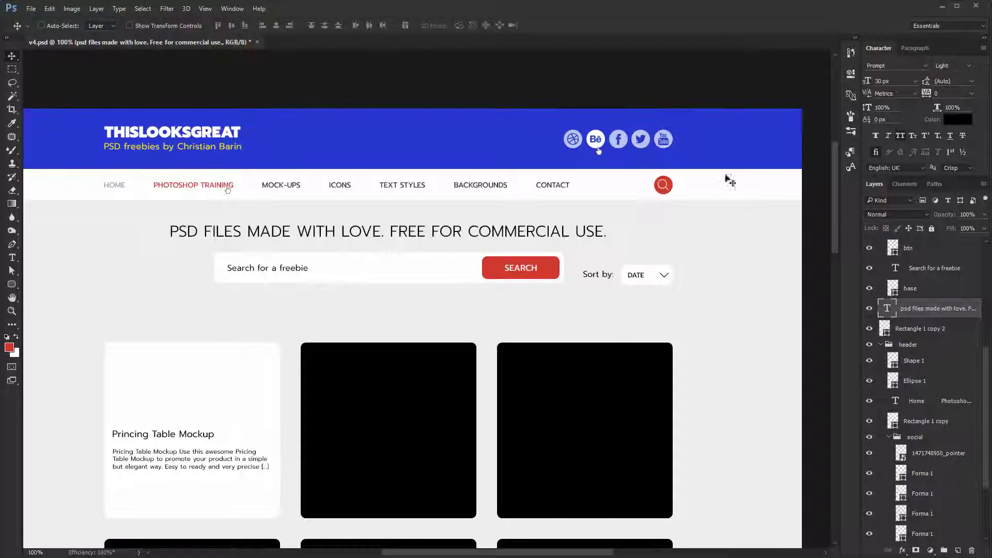
pyautogui.click(959, 119)
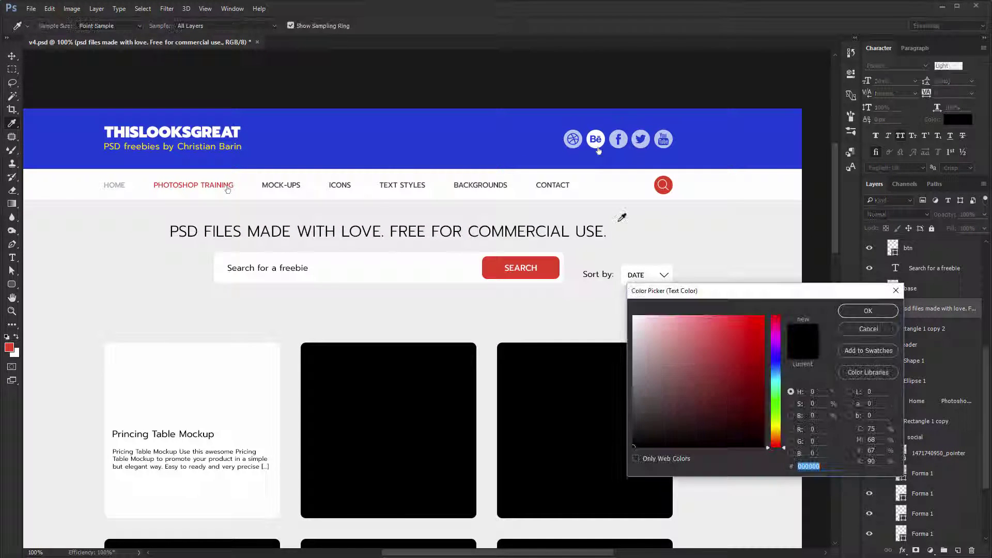
pyautogui.click(867, 311)
# Step: Recolor the "Sort by:" label and the DATE text together to dark gray
pyautogui.keyDown('ctrl'); pyautogui.click(607, 279); pyautogui.keyUp('ctrl')
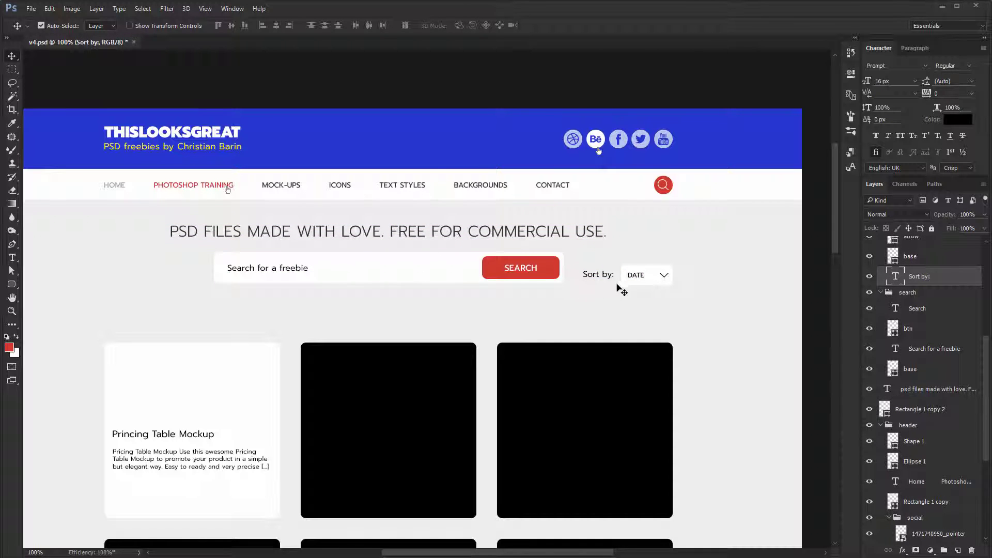
pyautogui.keyDown('shift'); pyautogui.click(648, 278); pyautogui.keyUp('shift')
pyautogui.click(952, 119)
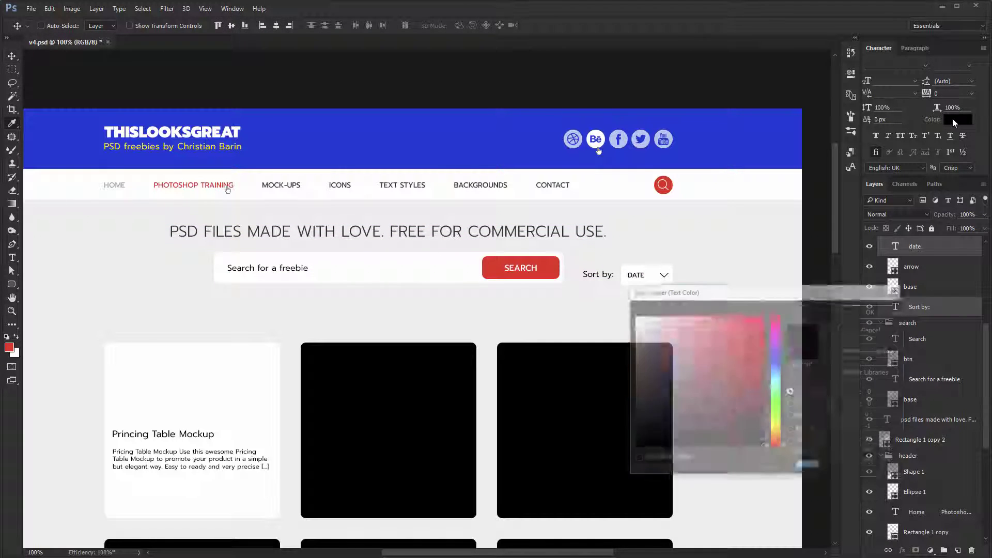
pyautogui.press('Escape')
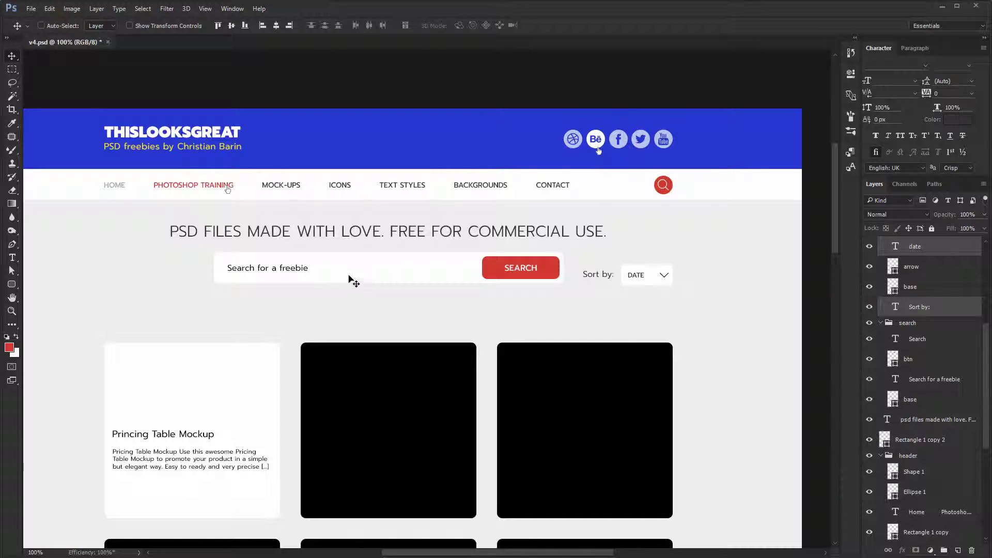
# Step: Recolor the "Search for a freebie" placeholder text to medium gray
pyautogui.keyDown('ctrl'); pyautogui.click(308, 270); pyautogui.keyUp('ctrl')
pyautogui.click(965, 119)
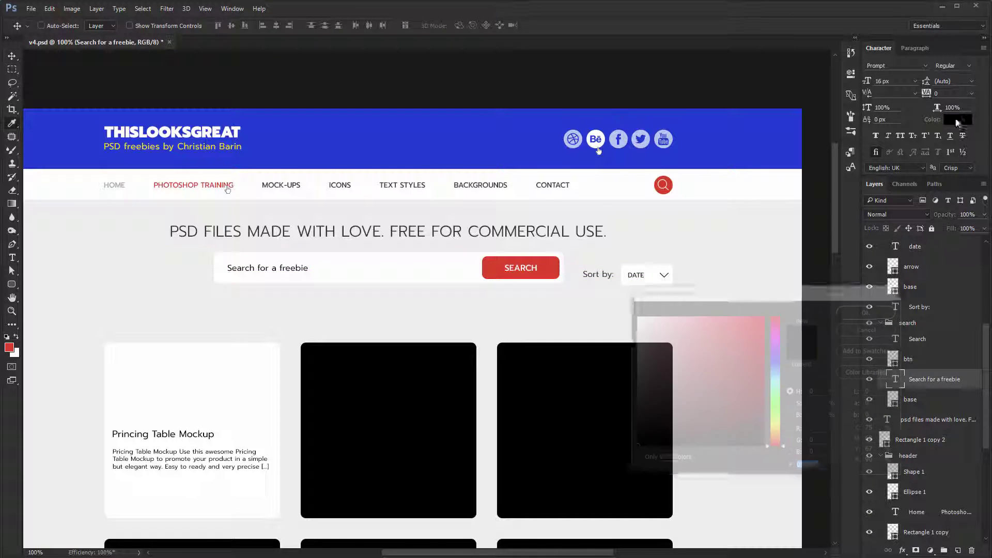
pyautogui.press('Return')
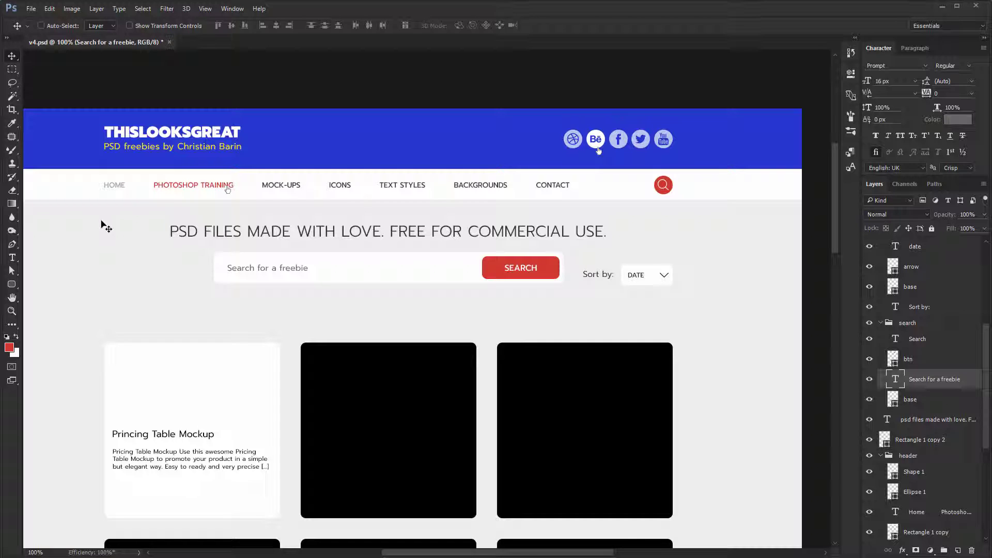
pyautogui.keyDown('ctrl'); pyautogui.click(109, 259); pyautogui.keyUp('ctrl')
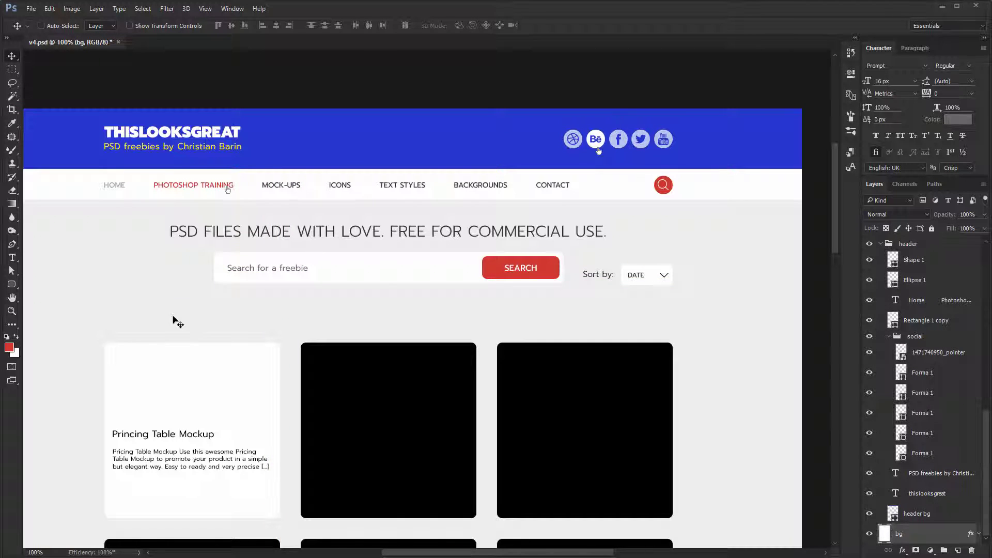
pyautogui.keyDown('ctrl'); pyautogui.click(139, 195); pyautogui.keyUp('ctrl')
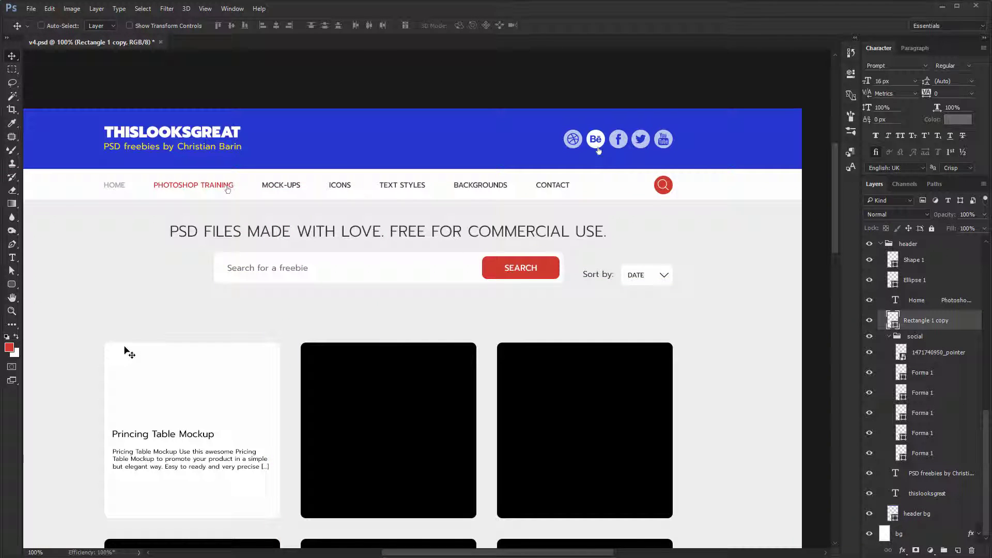
pyautogui.keyDown('ctrl'); pyautogui.click(350, 268); pyautogui.keyUp('ctrl')
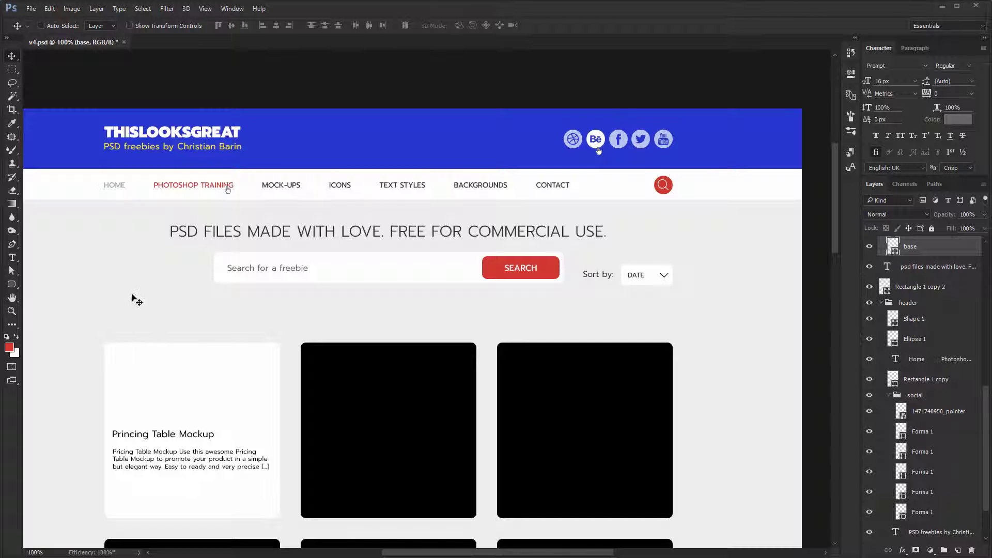
# Step: Add a drop shadow to the white navigation bar with 30% opacity, 1 px distance and 3 px size
pyautogui.keyDown('ctrl'); pyautogui.click(89, 198); pyautogui.keyUp('ctrl')
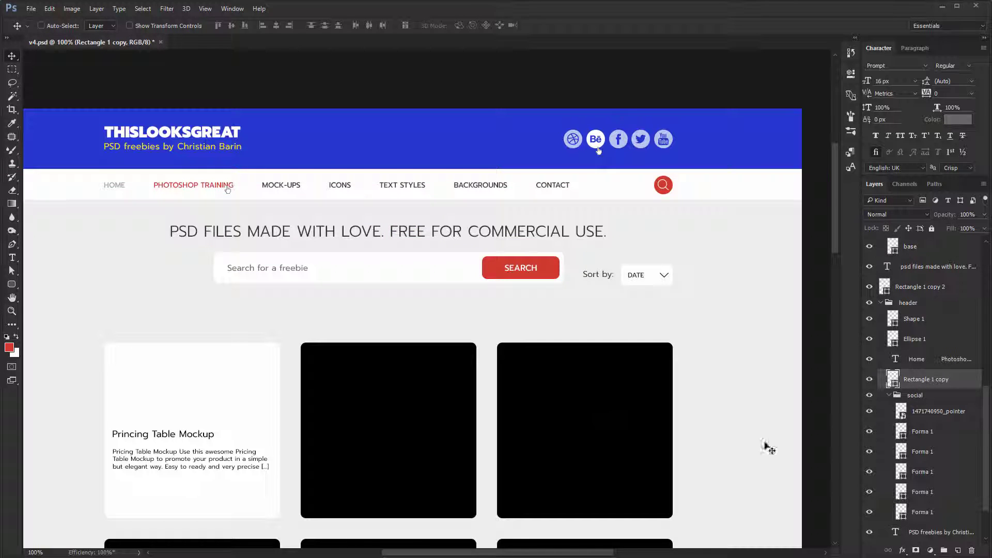
pyautogui.click(903, 550)
pyautogui.click(909, 547)
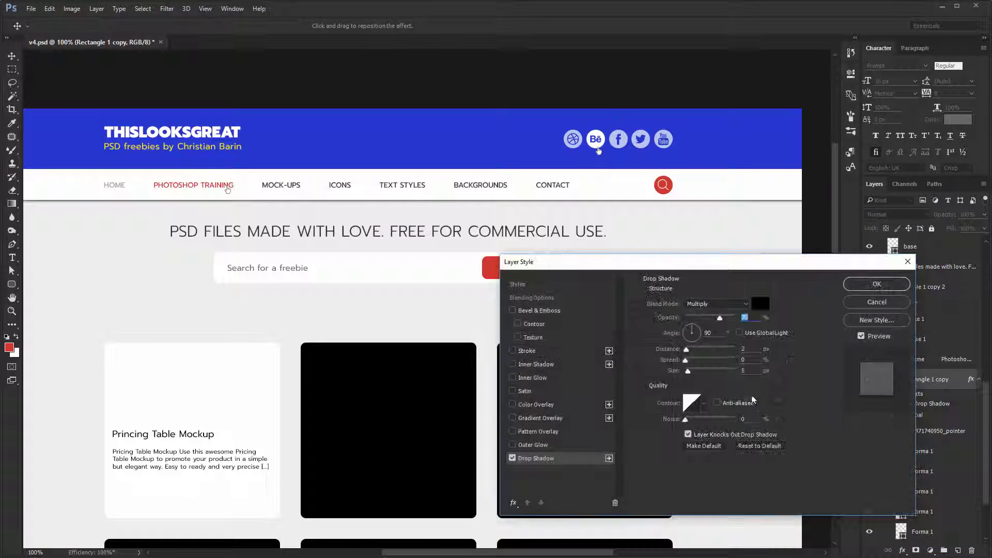
pyautogui.hotkey('shift', 'Down')
pyautogui.hotkey('shift', 'Down')
pyautogui.hotkey('shift', 'Down')
pyautogui.hotkey('shift', 'Down')
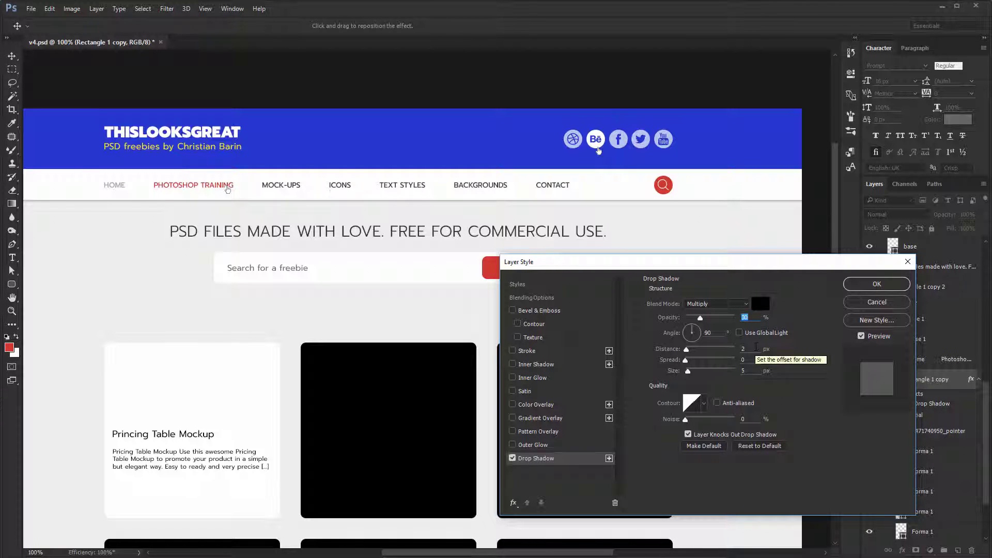
pyautogui.doubleClick(754, 349)
pyautogui.write('1')
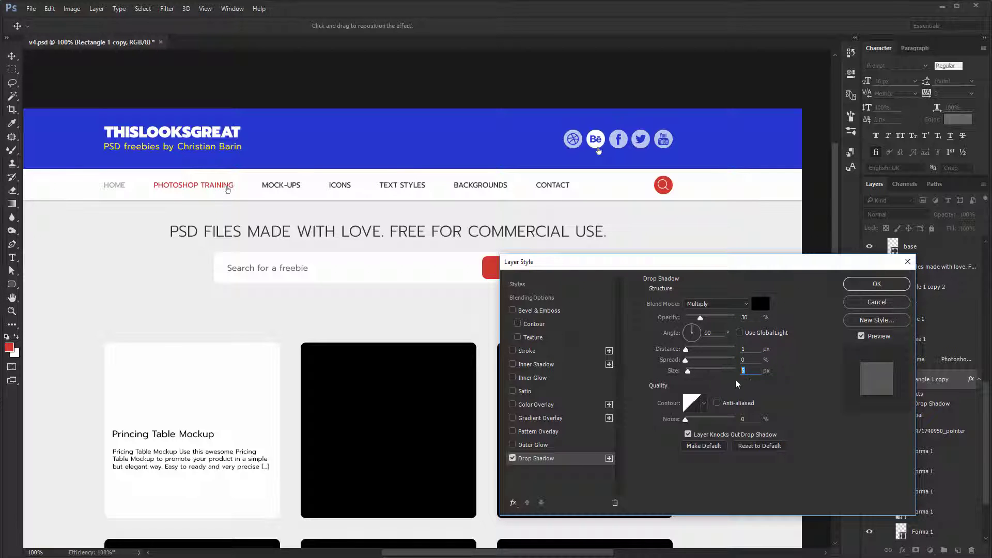
pyautogui.write('3')
pyautogui.click(876, 284)
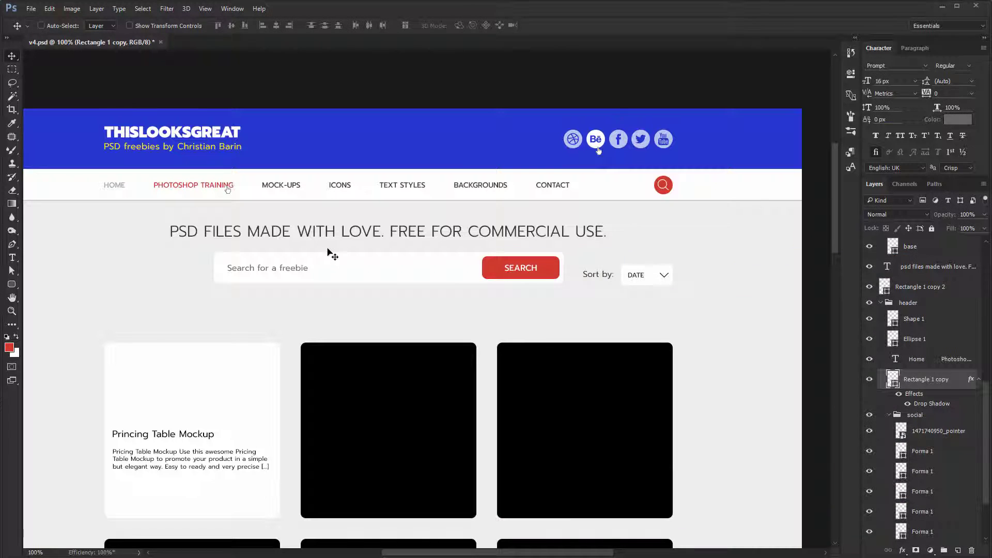
# Step: Copy the navigation bar's layer style and paste it onto the first white card
pyautogui.moveTo(327, 249); pyautogui.dragTo(372, 253)
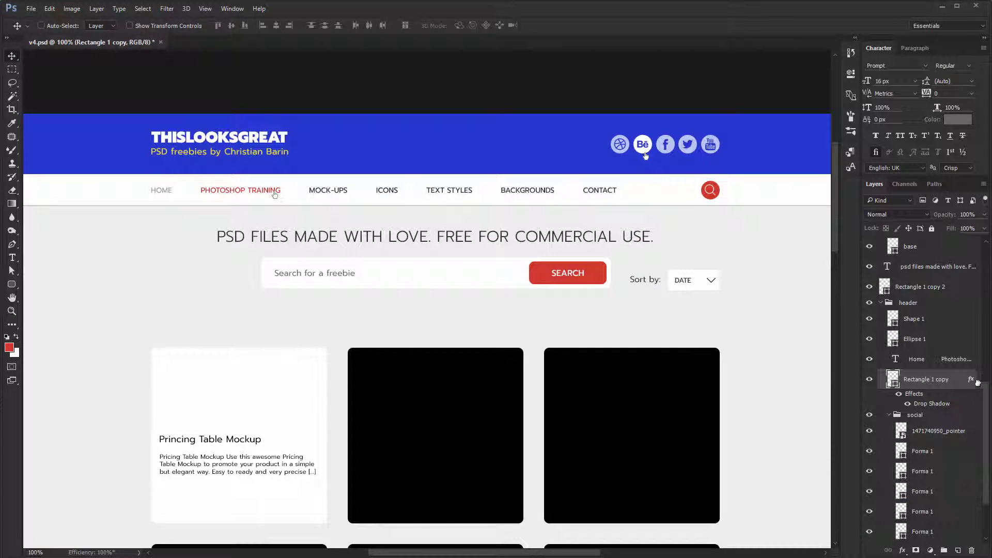
pyautogui.click(977, 378)
pyautogui.rightClick(956, 380)
pyautogui.click(877, 365)
pyautogui.press('ctrl')
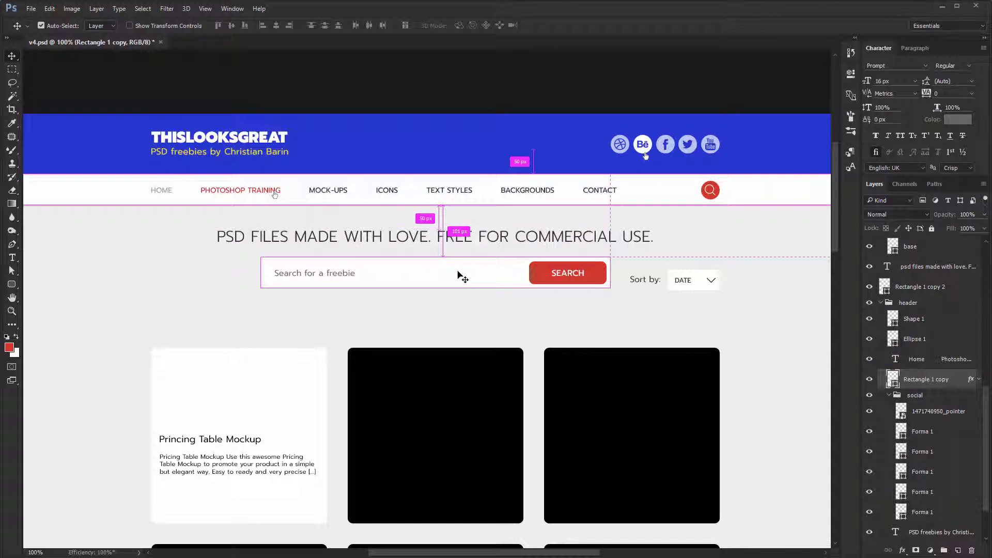
pyautogui.keyDown('ctrl'); pyautogui.click(316, 404); pyautogui.keyUp('ctrl')
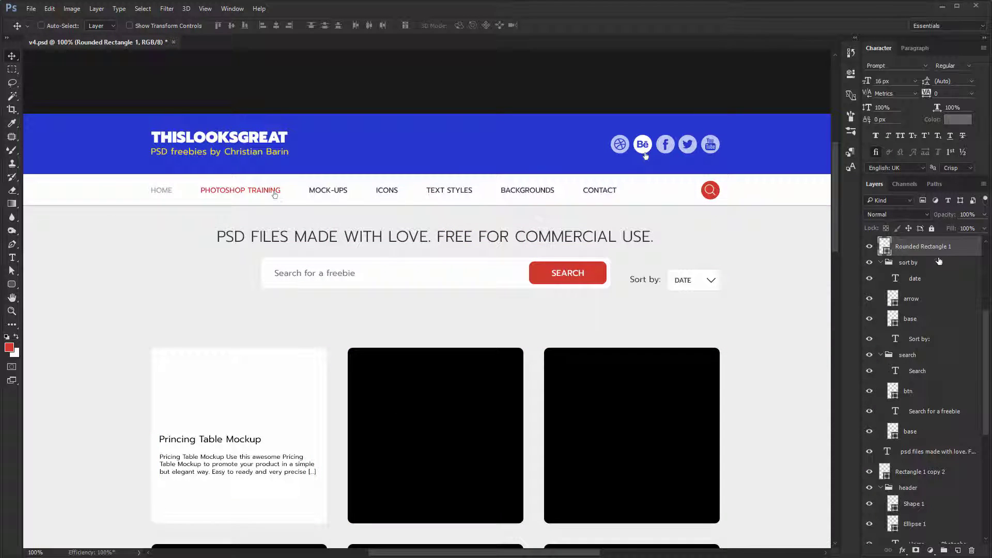
pyautogui.rightClick(943, 250)
pyautogui.click(859, 370)
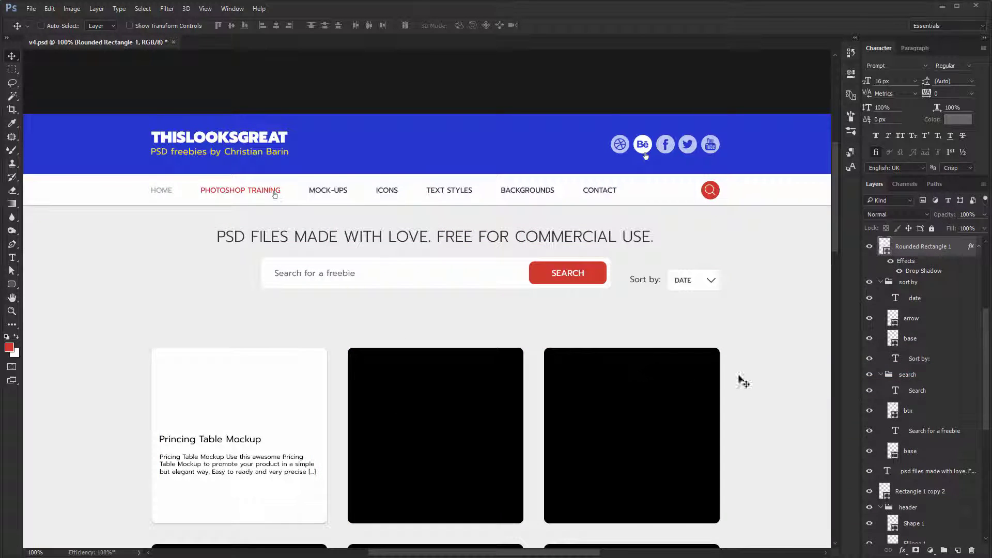
# Step: Soften the first white card's drop shadow to 20% opacity, 0 px distance and 3 px size
pyautogui.doubleClick(931, 272)
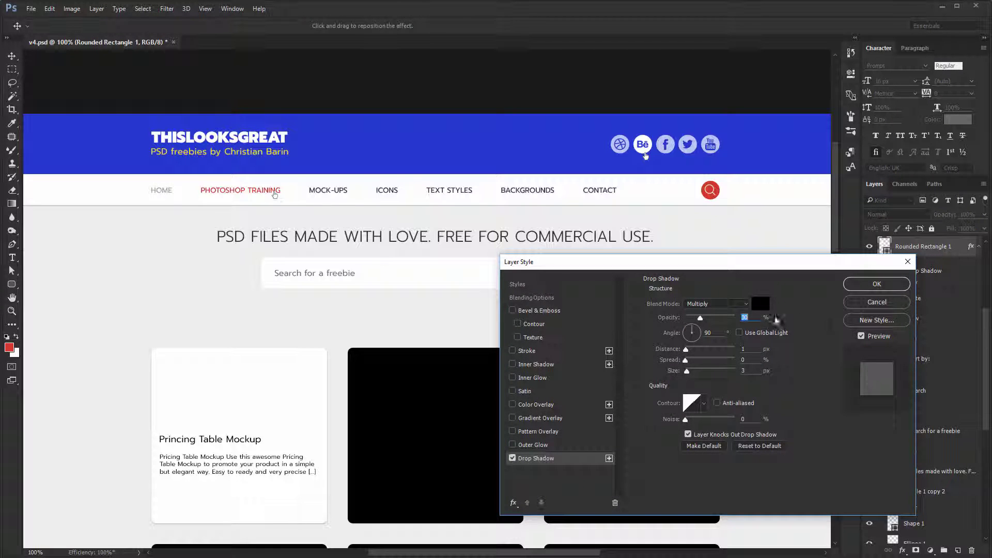
pyautogui.doubleClick(749, 347)
pyautogui.press('Down')
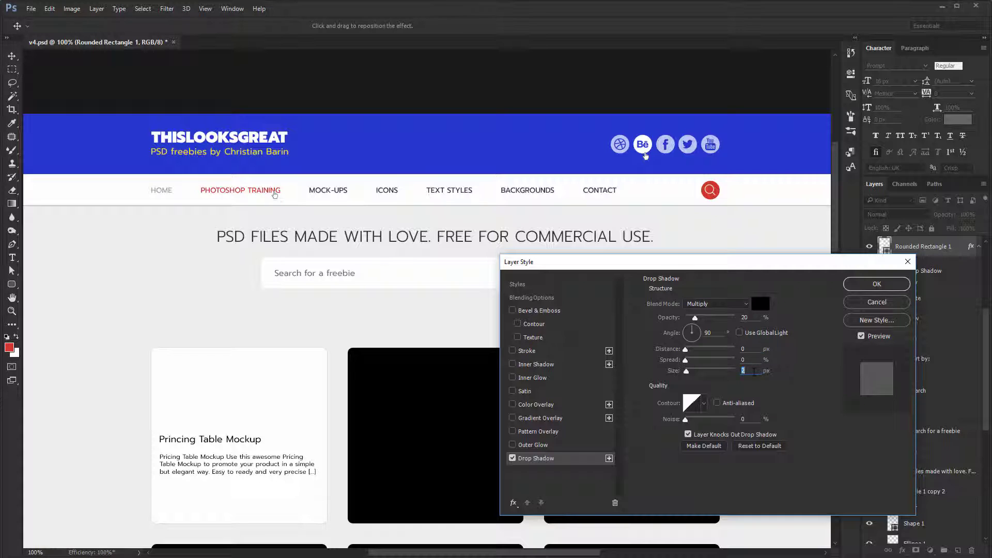
pyautogui.press('Up')
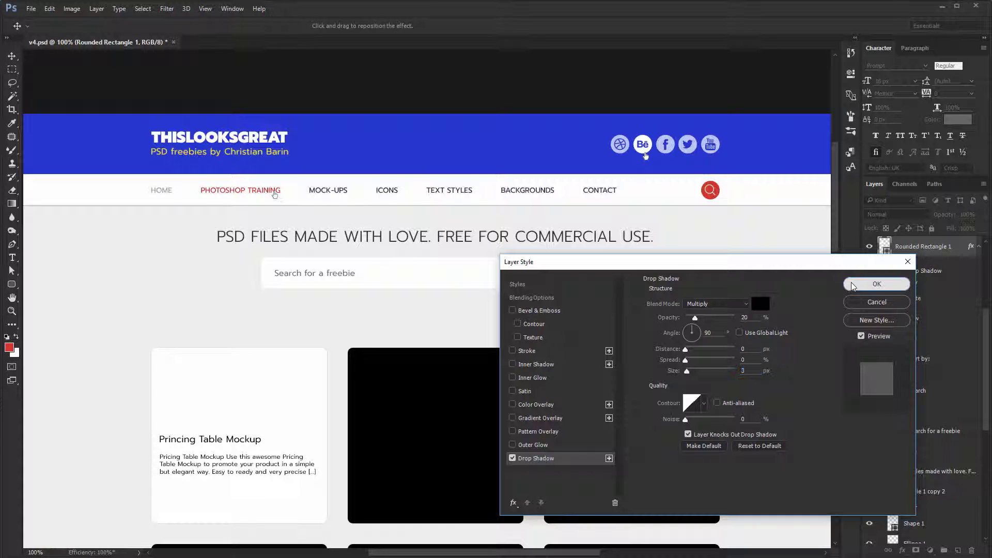
pyautogui.click(876, 284)
# Step: Add a stroke in color d3d3d3, positioned inside, to the white base of the search box
pyautogui.keyDown('ctrl'); pyautogui.click(483, 285); pyautogui.keyUp('ctrl')
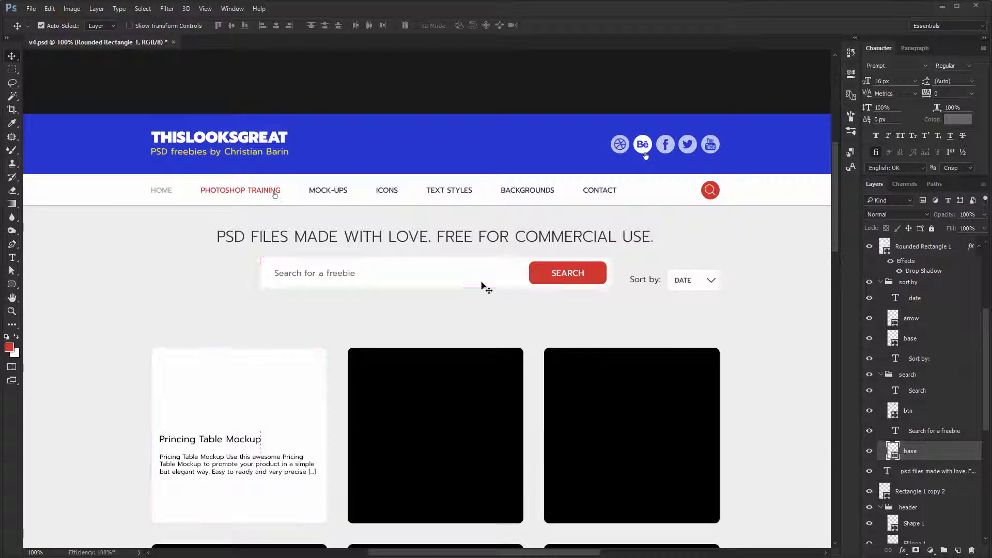
pyautogui.click(902, 550)
pyautogui.click(920, 448)
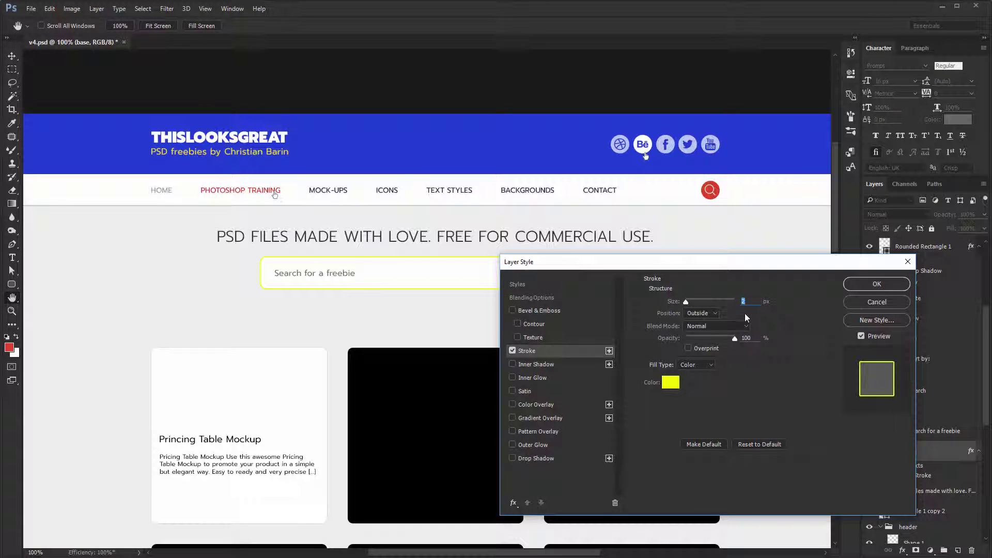
pyautogui.click(708, 316)
pyautogui.click(699, 328)
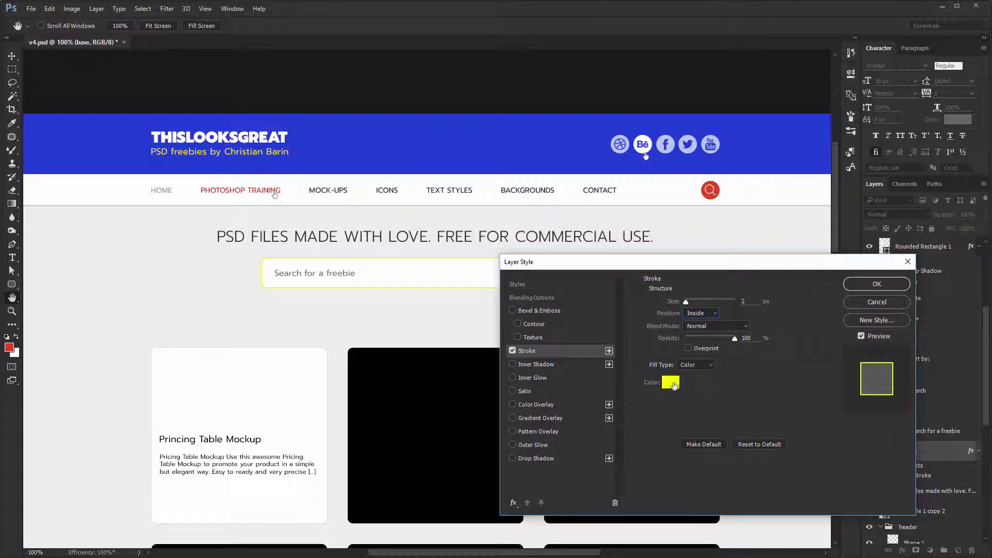
pyautogui.click(670, 382)
pyautogui.write('0d3d3d')
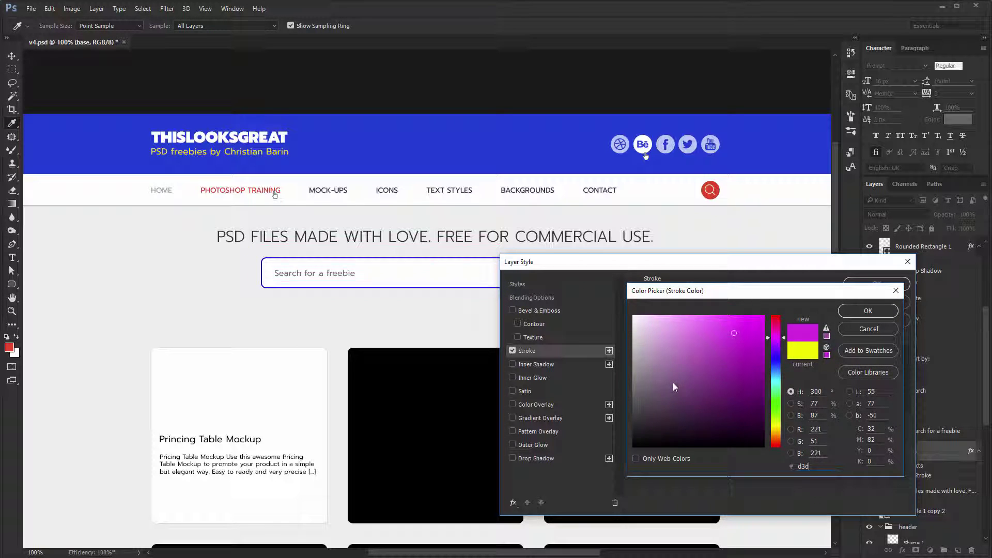
pyautogui.write('3')
pyautogui.click(867, 310)
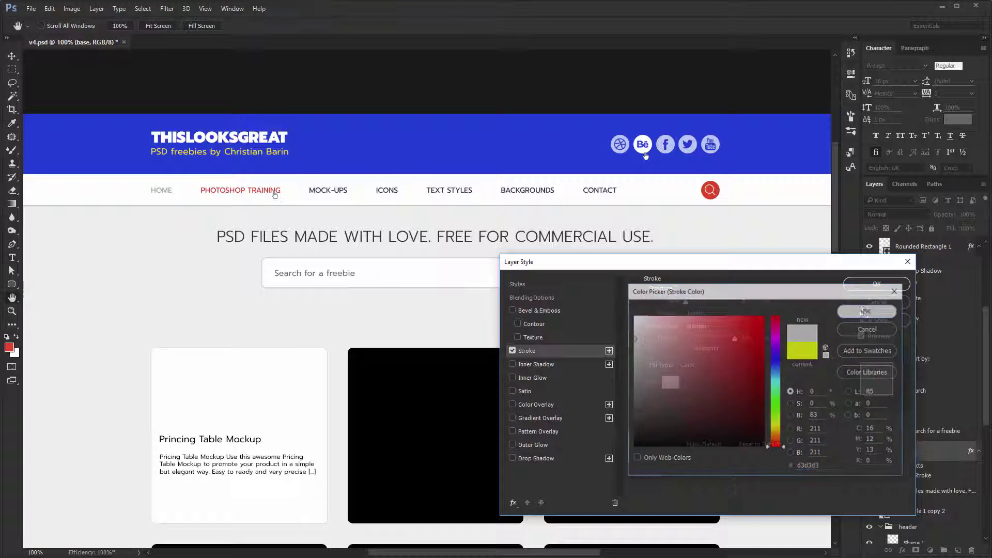
pyautogui.click(877, 286)
# Step: Copy the search box base's layer style onto the sort-by dropdown base and collapse the effects lists of both layers
pyautogui.rightClick(883, 450)
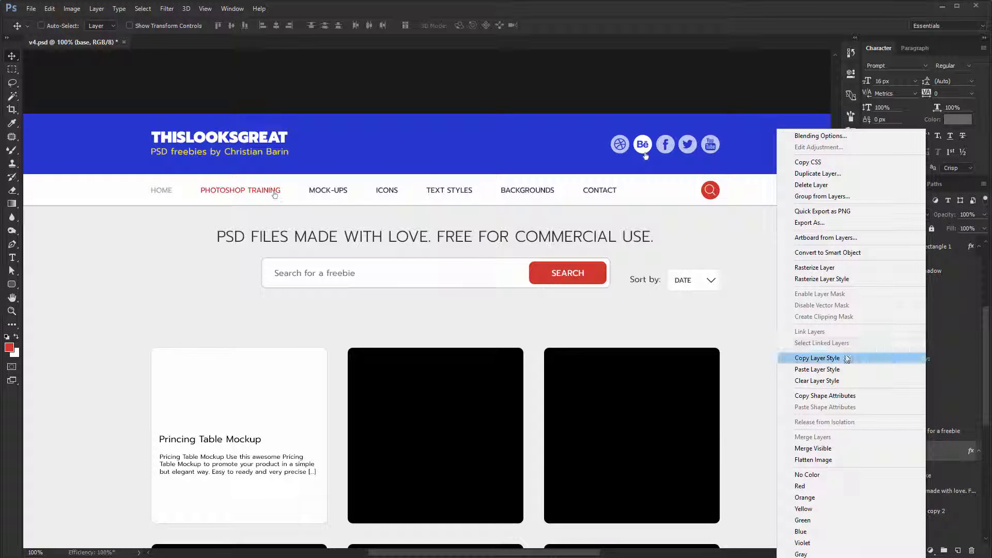
pyautogui.click(889, 356)
pyautogui.rightClick(910, 339)
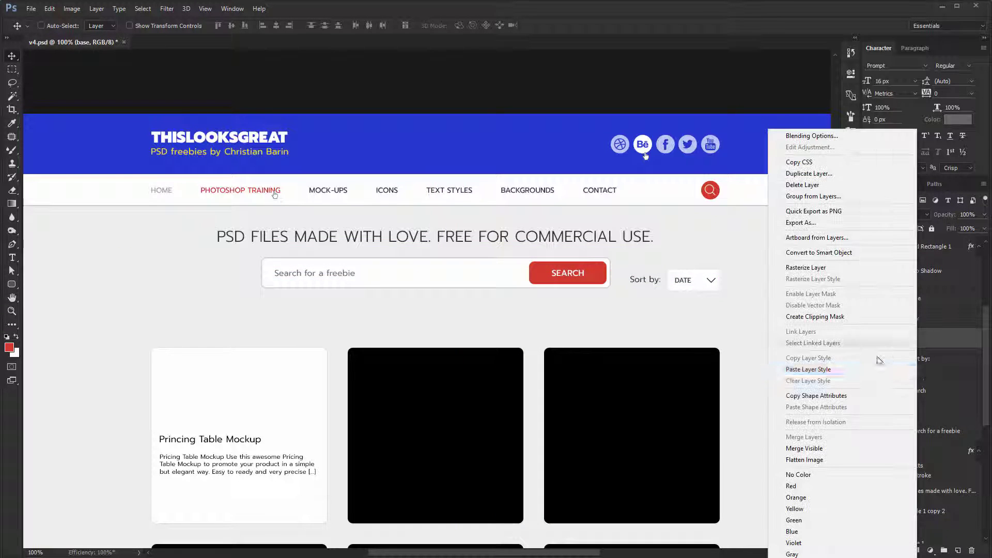
pyautogui.click(853, 370)
pyautogui.click(979, 338)
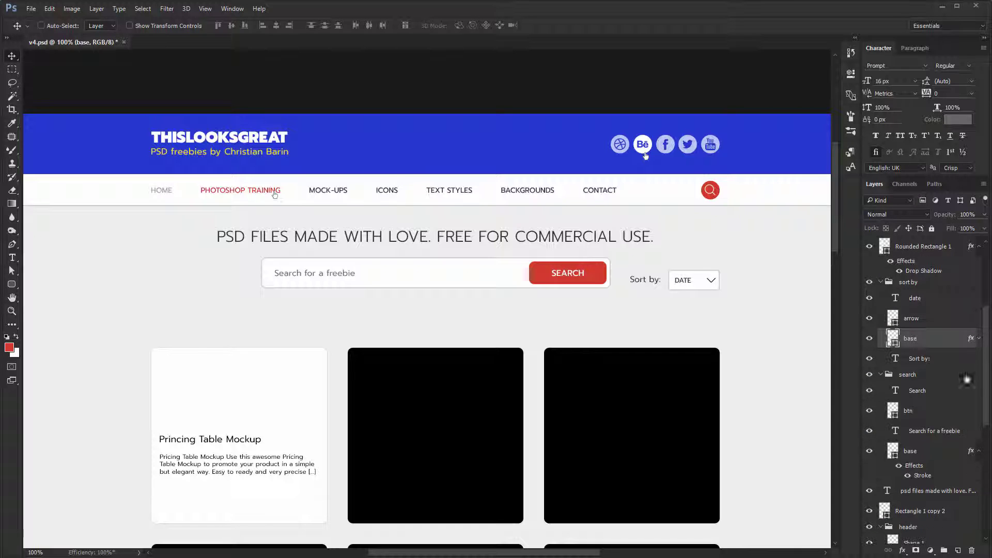
pyautogui.click(979, 451)
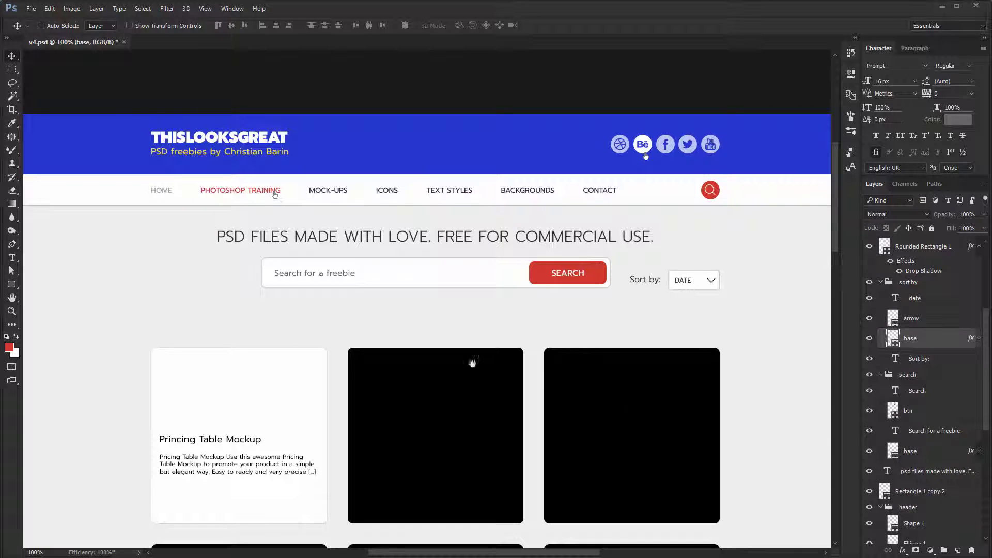
# Step: Try a black inner shadow on the search box base with Darken blend mode, 3 px distance and 10 px size
pyautogui.moveTo(471, 361); pyautogui.dragTo(430, 280)
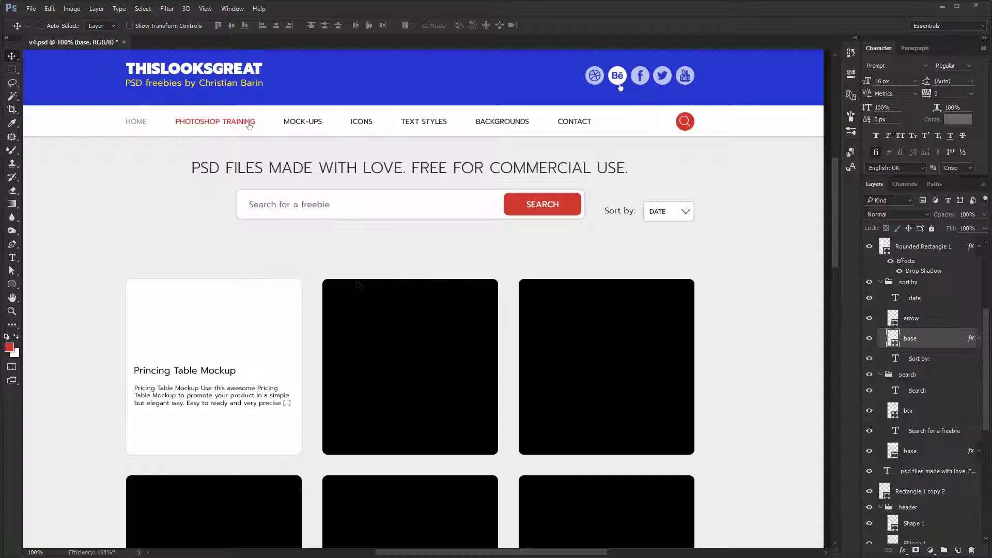
pyautogui.keyDown('ctrl'); pyautogui.click(248, 315); pyautogui.keyUp('ctrl')
pyautogui.keyDown('ctrl'); pyautogui.click(433, 209); pyautogui.keyUp('ctrl')
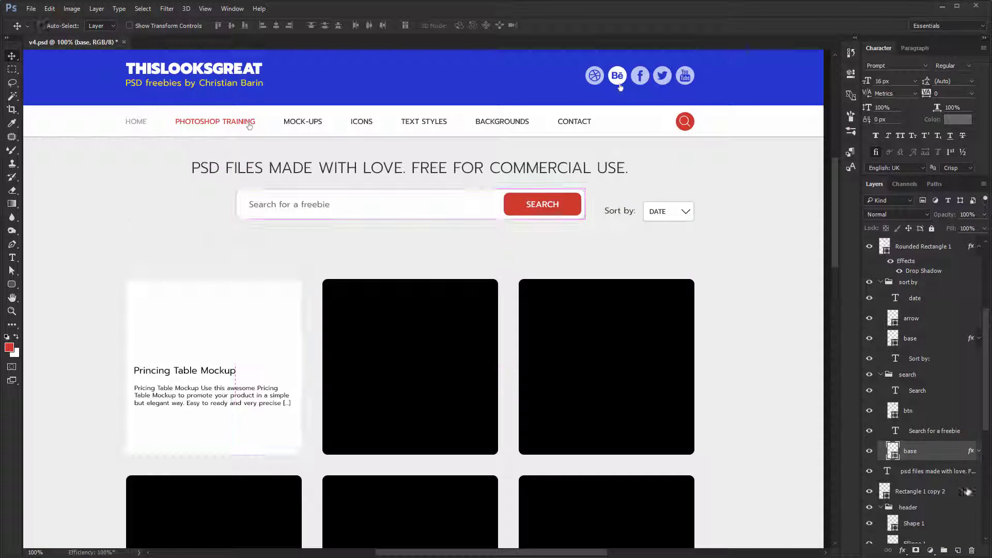
pyautogui.doubleClick(933, 451)
pyautogui.click(565, 365)
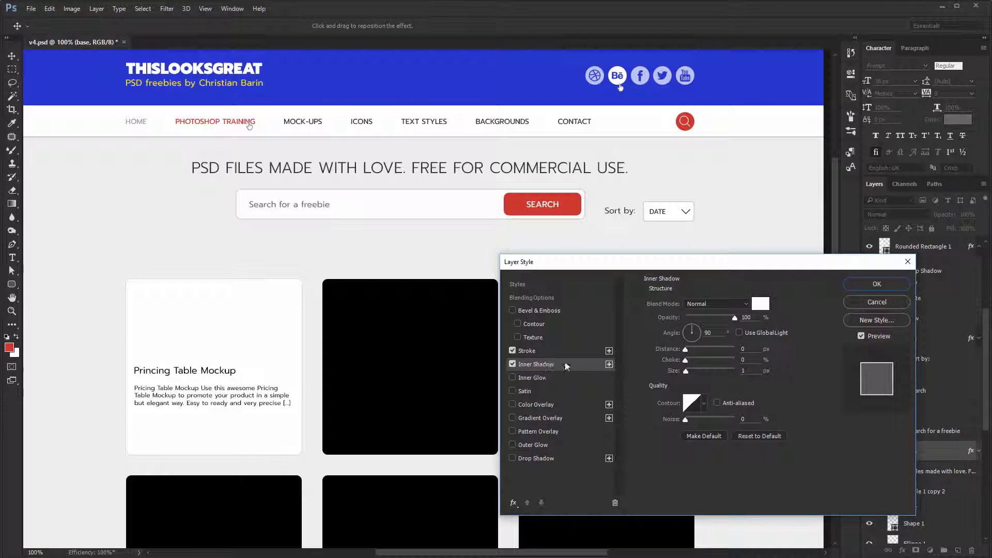
pyautogui.click(757, 307)
pyautogui.moveTo(694, 378); pyautogui.dragTo(520, 551)
pyautogui.press('Return')
pyautogui.click(700, 304)
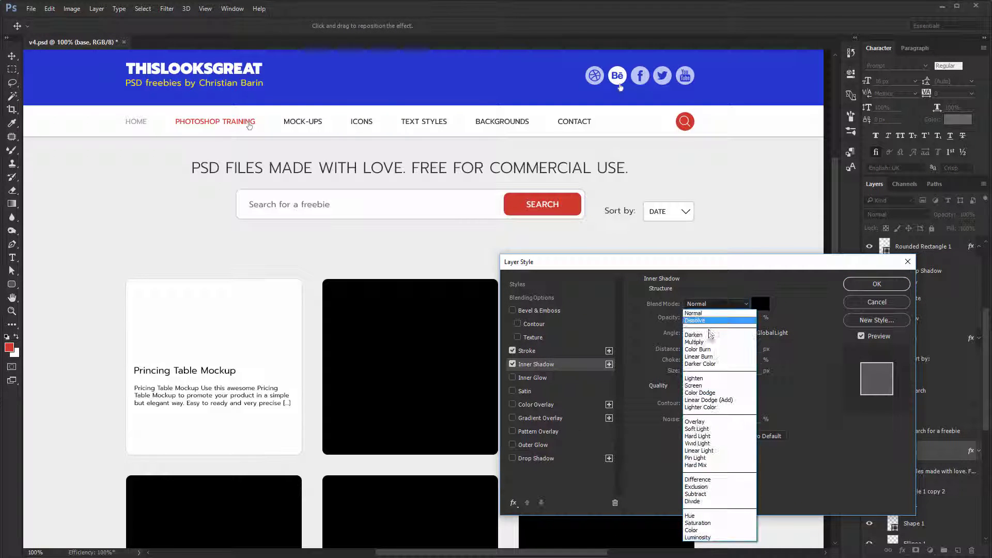
pyautogui.click(694, 334)
pyautogui.moveTo(687, 370); pyautogui.dragTo(691, 372)
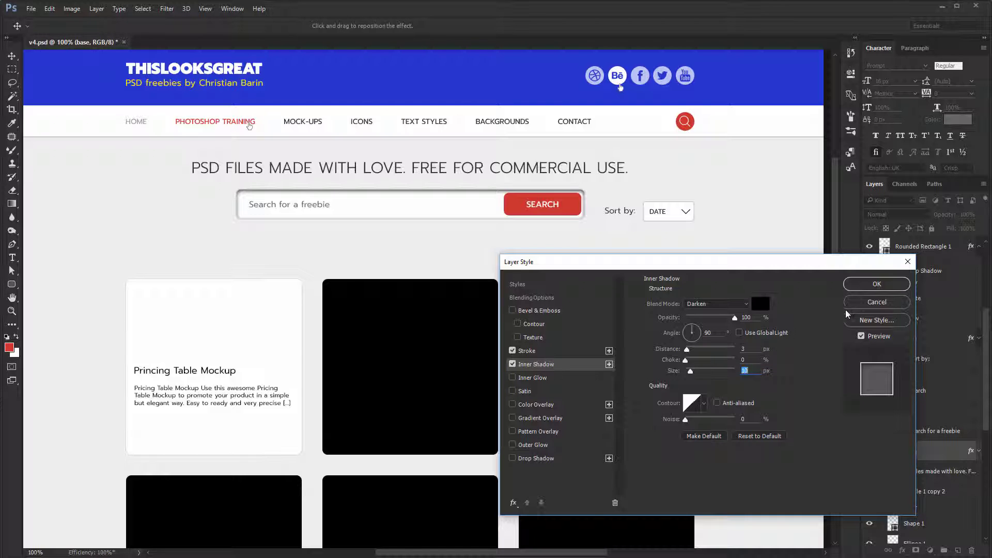
pyautogui.click(873, 284)
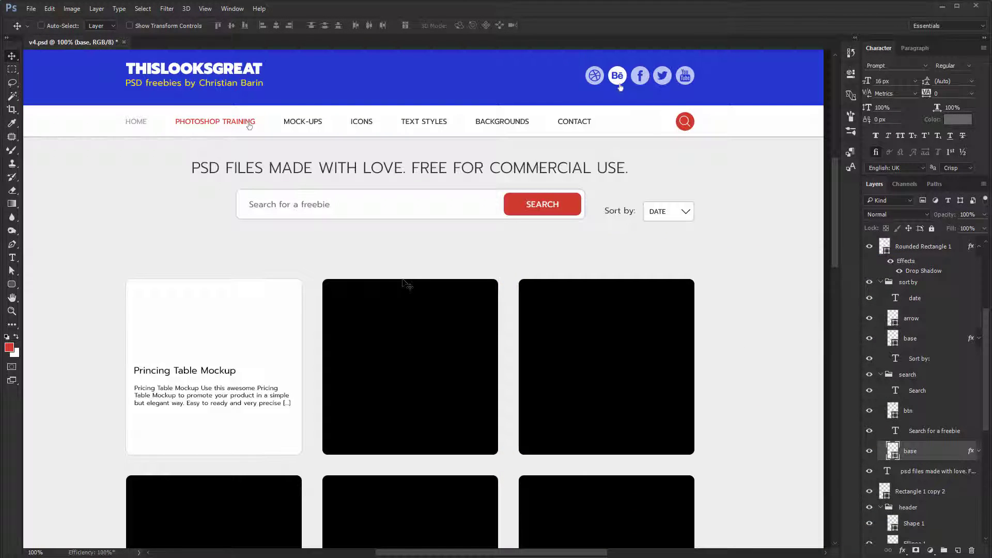